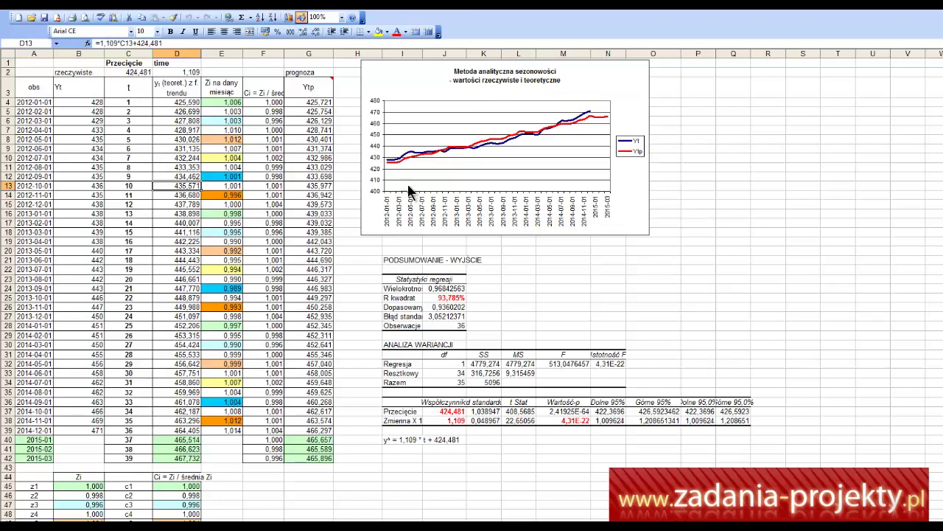
# Review the observed Yt values in B4:B39 and the matching time variable t in column C.
pyautogui.moveTo(93, 102); pyautogui.dragTo(74, 433)
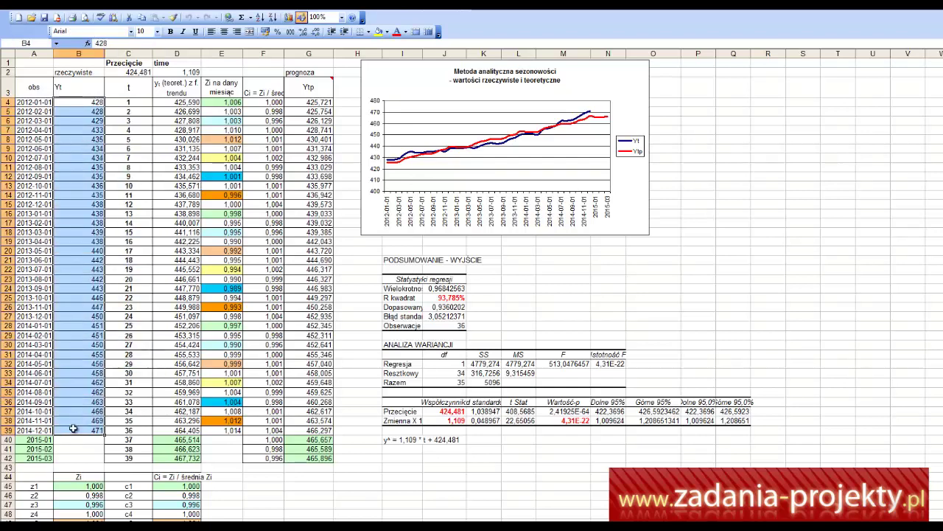
pyautogui.click(131, 430)
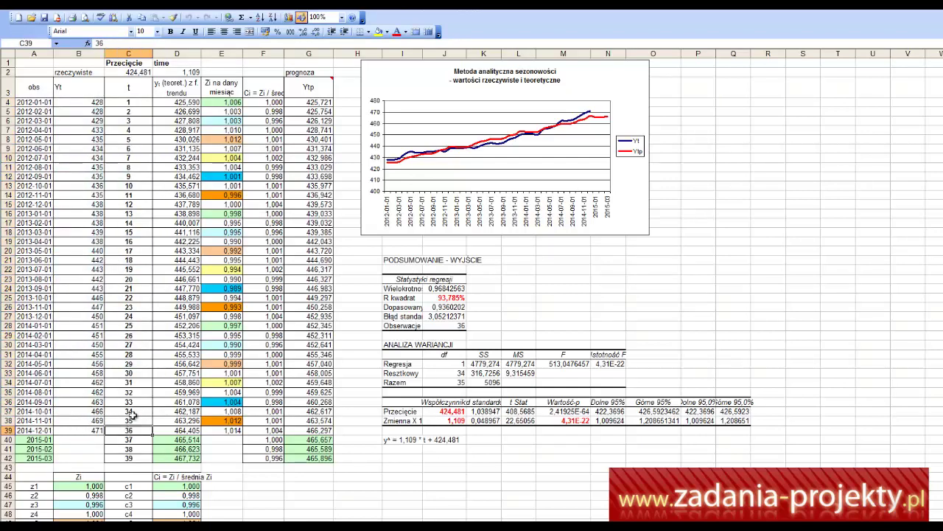
pyautogui.moveTo(132, 415); pyautogui.dragTo(131, 102)
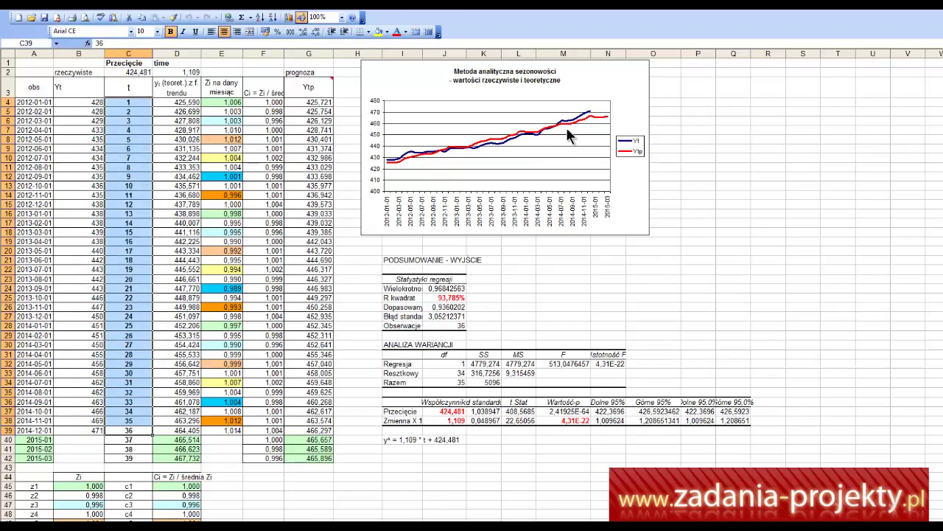
pyautogui.moveTo(580, 126)
# Review the R kwadrat statistic and the whole regression summary output below the chart.
pyautogui.click(437, 302)
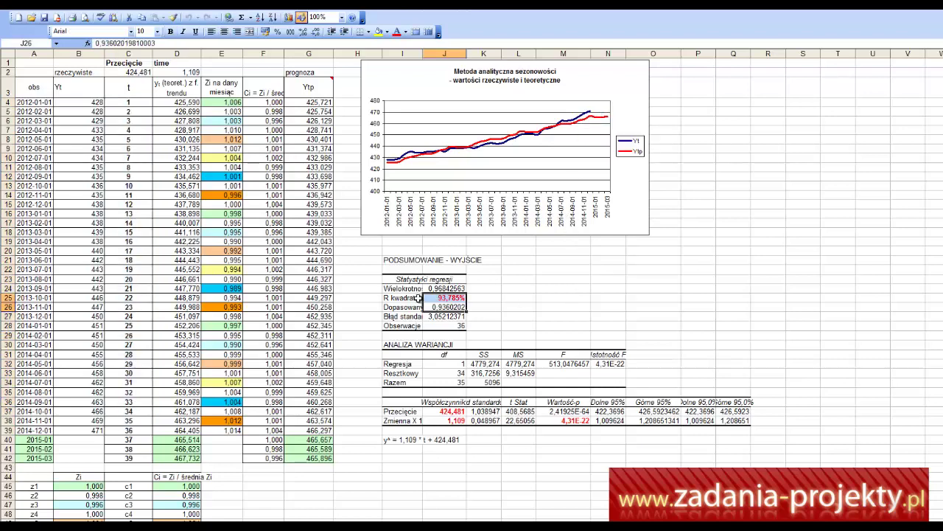
pyautogui.moveTo(415, 298); pyautogui.dragTo(436, 297)
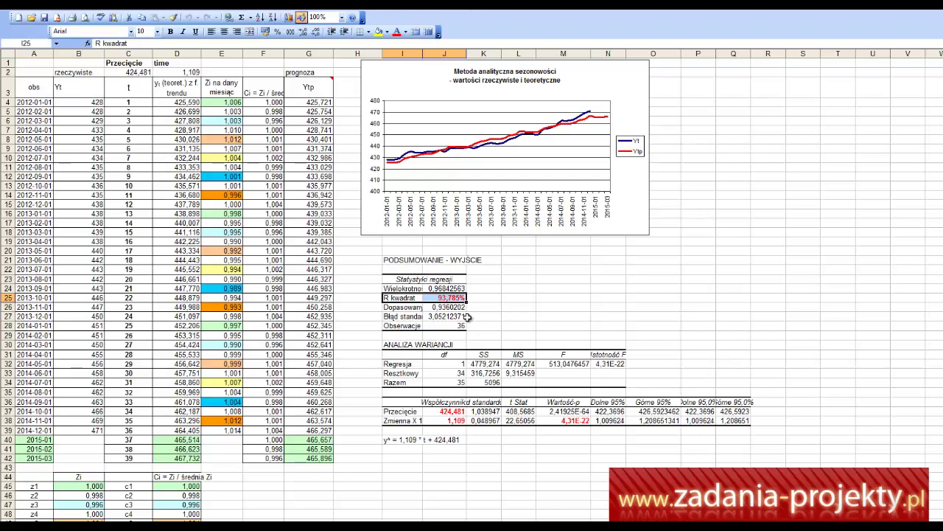
pyautogui.moveTo(398, 261); pyautogui.dragTo(700, 420)
# Inspect the trendline options for the chart's Yt series, including the equation and R-squared display settings, without adding a trendline.
pyautogui.rightClick(492, 143)
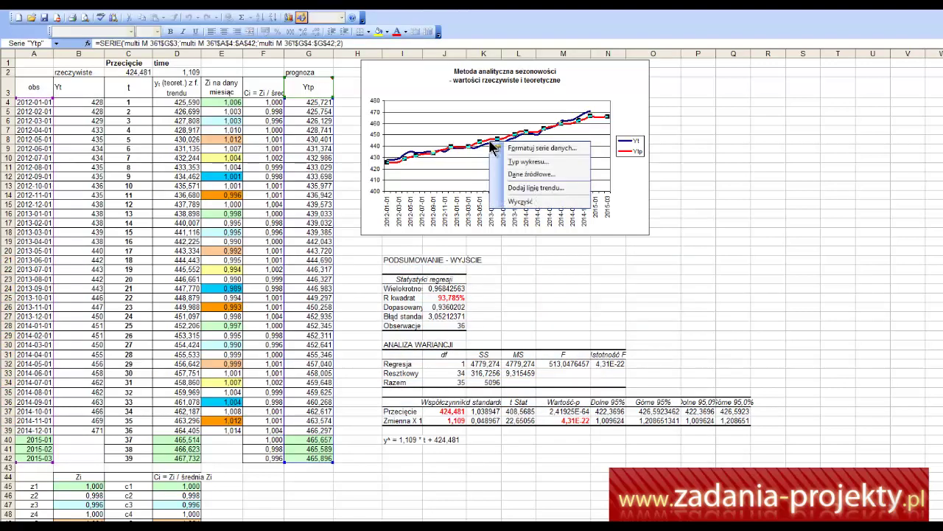
pyautogui.click(625, 114)
pyautogui.click(582, 120)
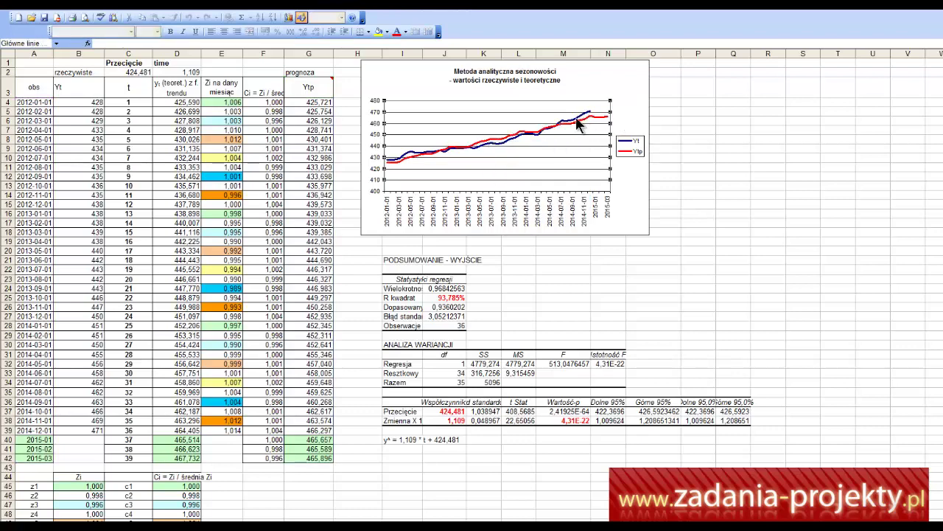
pyautogui.rightClick(577, 118)
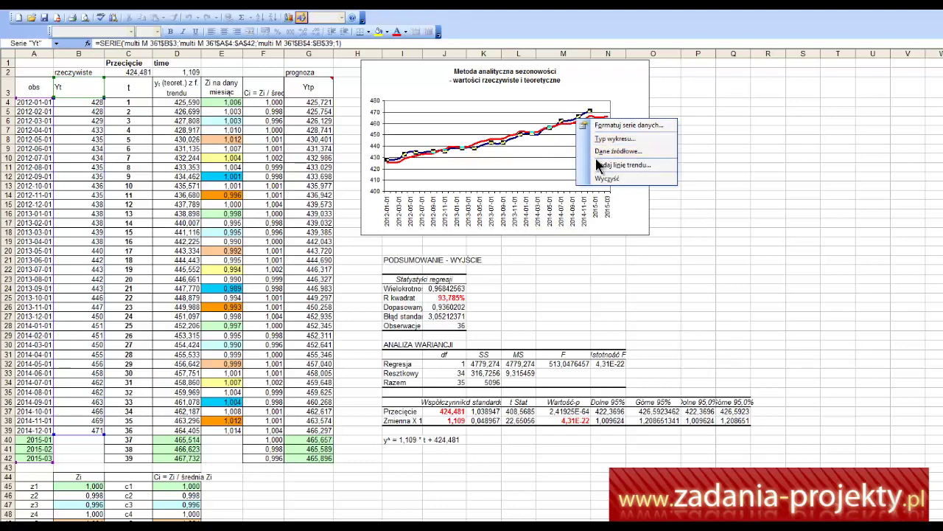
pyautogui.click(591, 166)
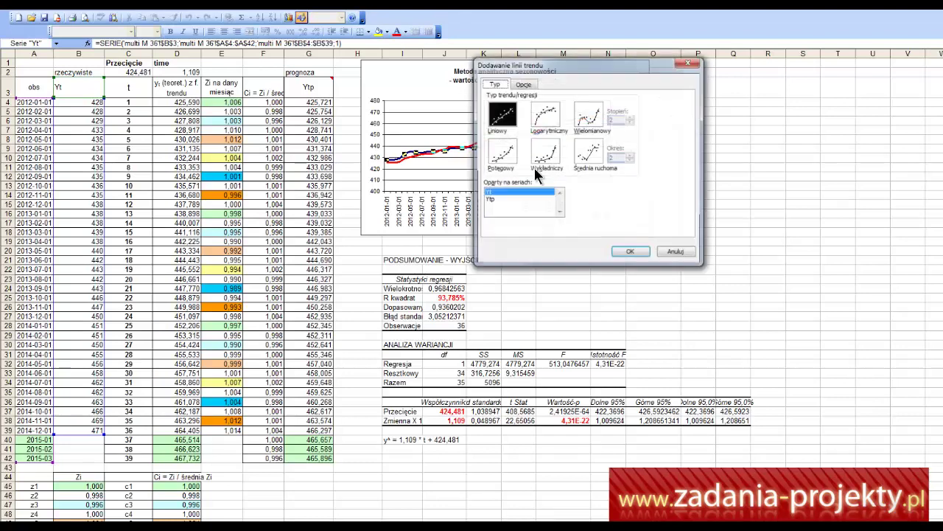
pyautogui.click(524, 86)
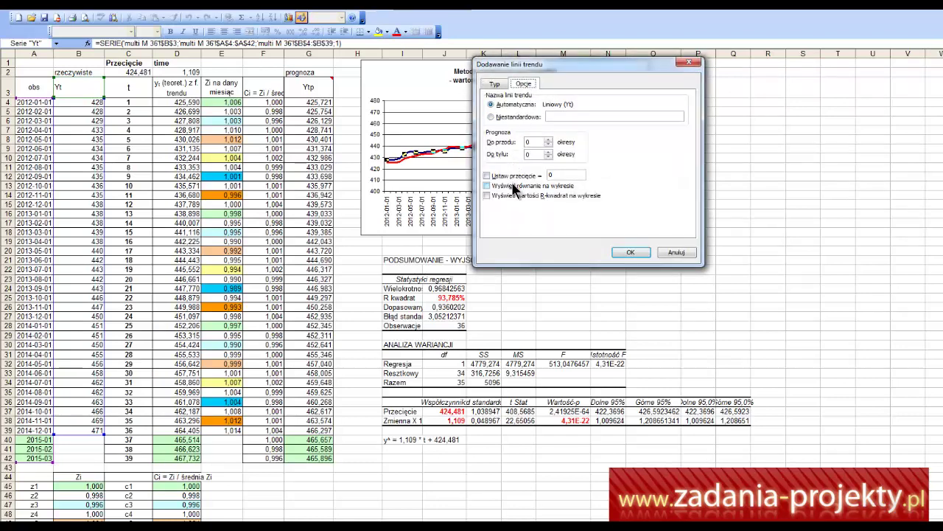
pyautogui.click(676, 252)
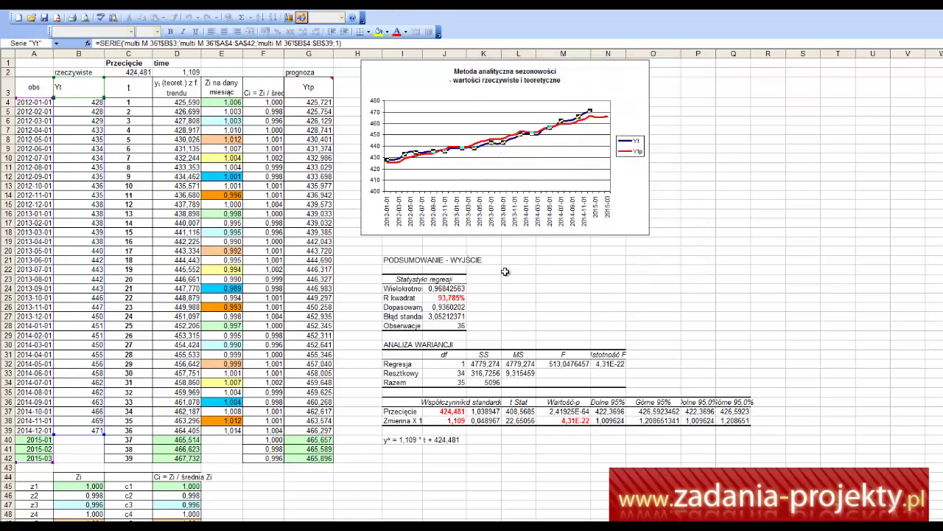
# Examine the Przecięcie and Zmienna X 1 coefficients in the regression output and the t values that Zmienna X 1 represents.
pyautogui.moveTo(398, 261); pyautogui.dragTo(638, 419)
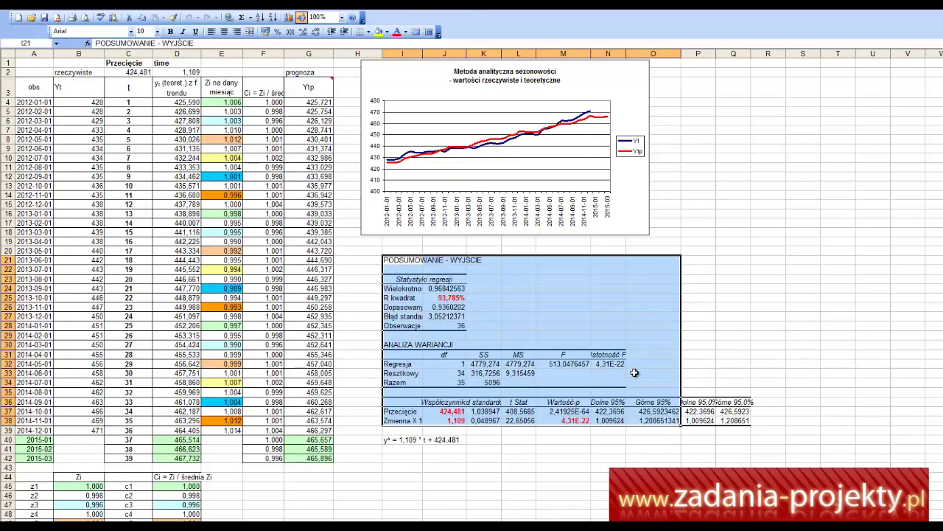
pyautogui.click(444, 411)
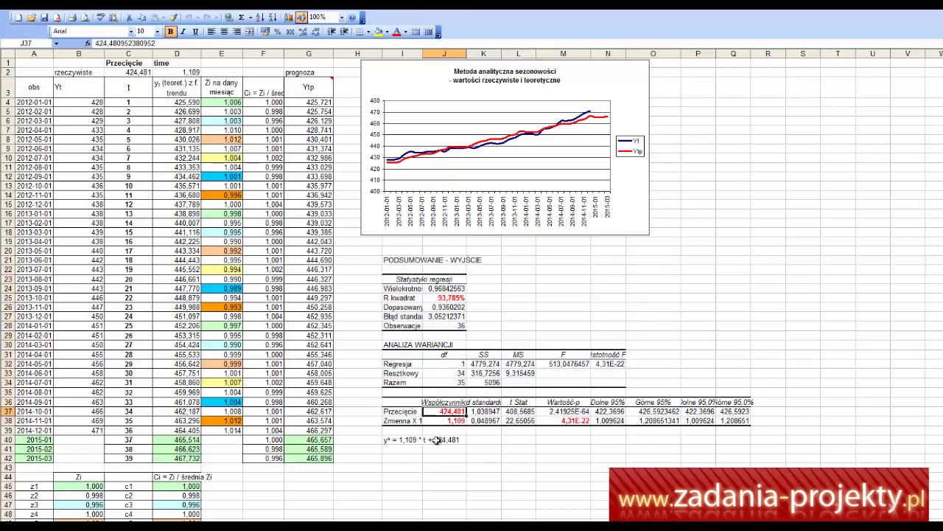
pyautogui.click(449, 421)
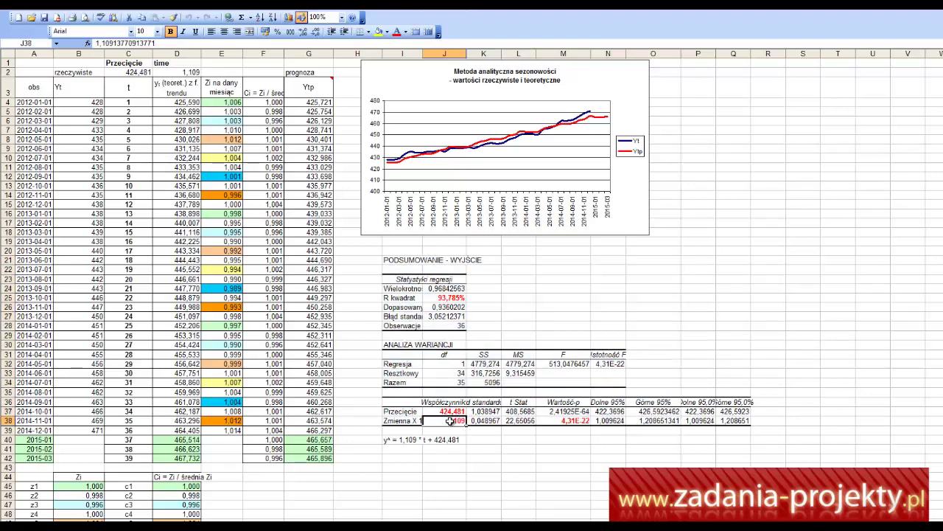
pyautogui.click(402, 421)
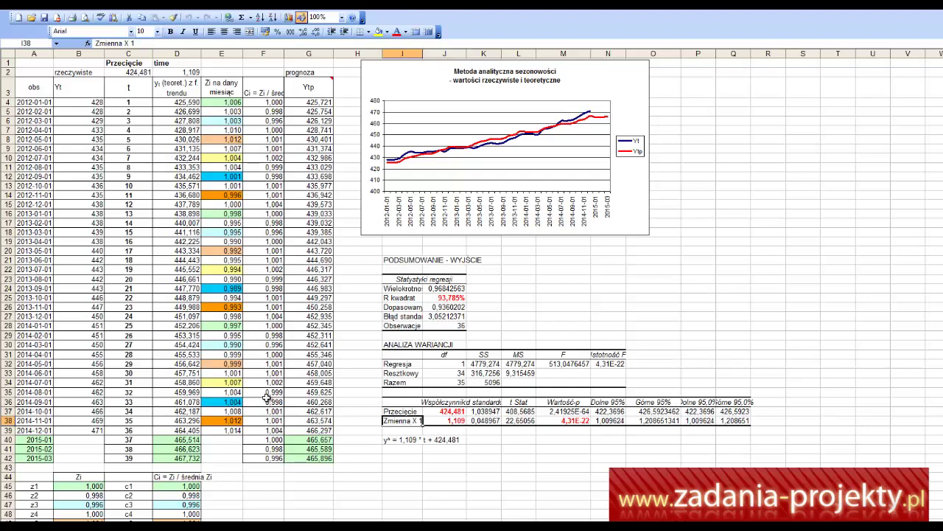
pyautogui.moveTo(114, 103); pyautogui.dragTo(112, 427)
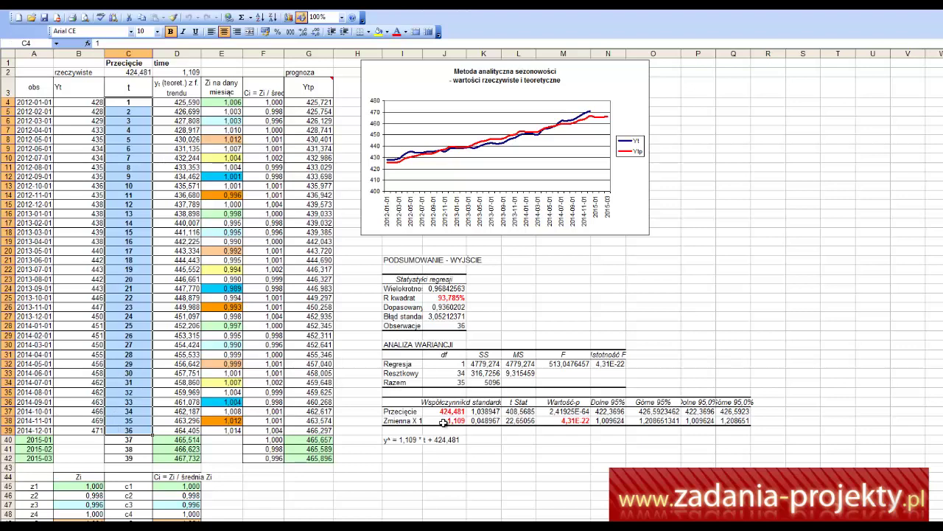
# Check the p-value of Zmienna X 1 and the R kwadrat value against the observed Yt series.
pyautogui.click(574, 420)
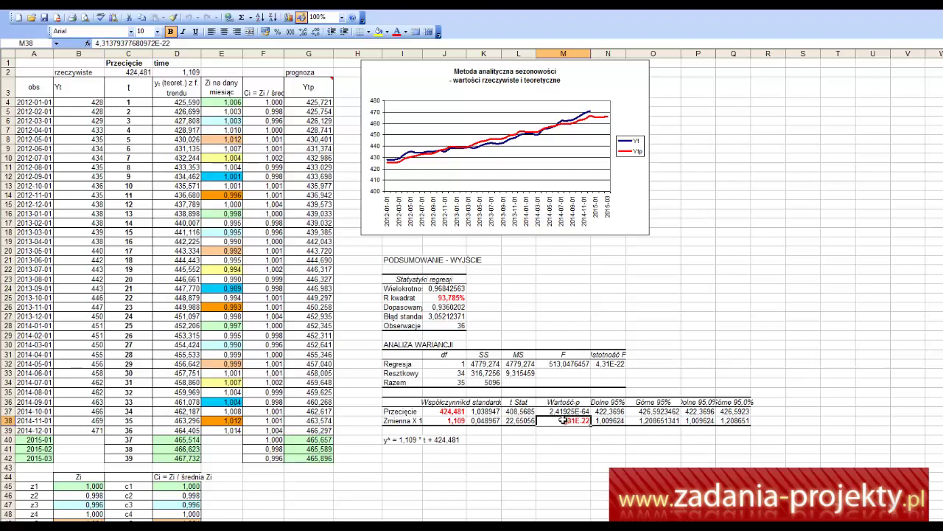
pyautogui.click(447, 299)
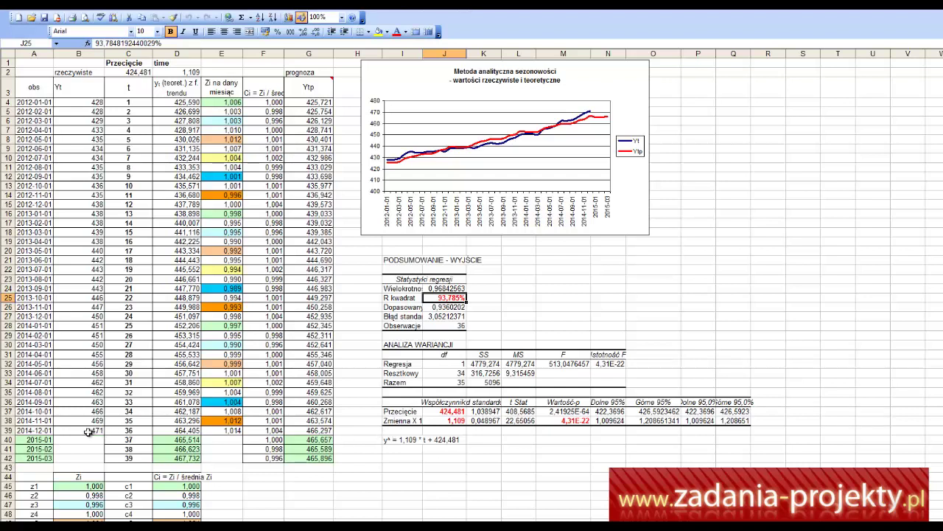
pyautogui.moveTo(85, 430); pyautogui.dragTo(75, 106)
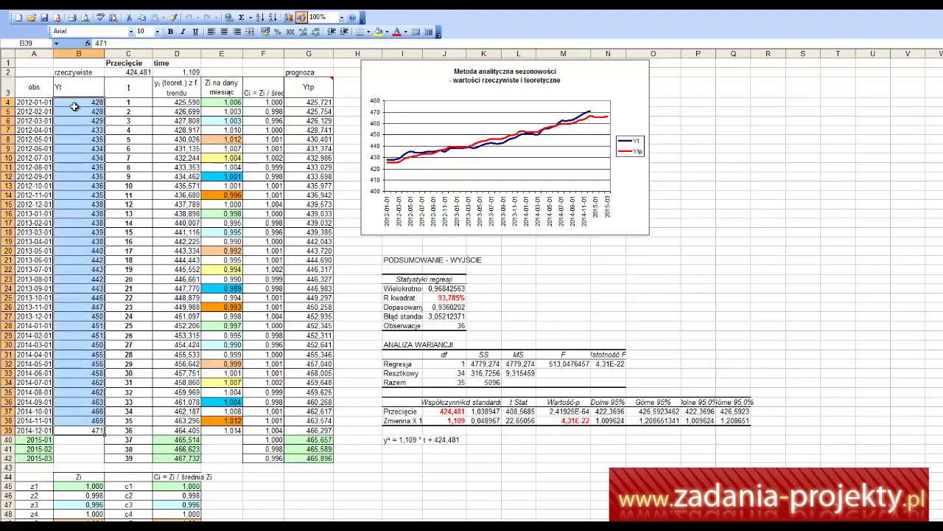
# Fill the trend formula =1,109*C4+424,481 from D4 down to D42.
pyautogui.doubleClick(168, 104)
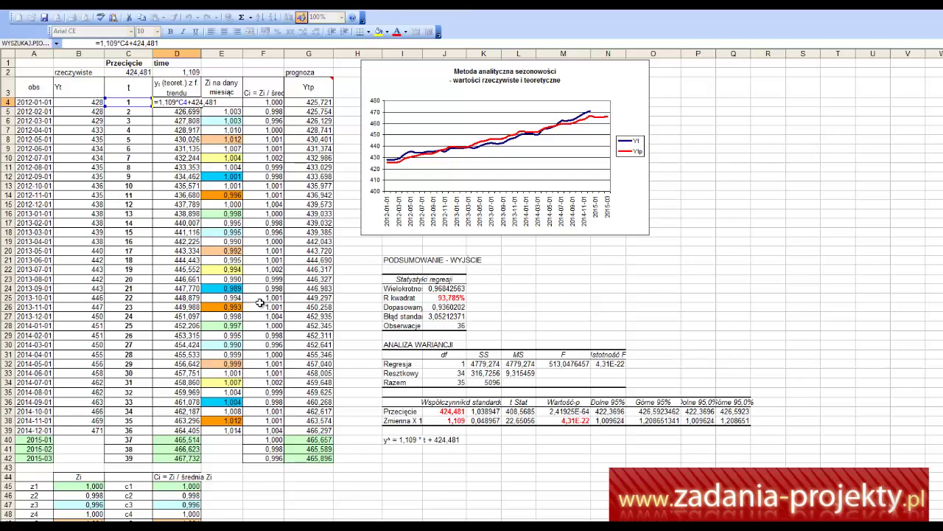
pyautogui.press('Return')
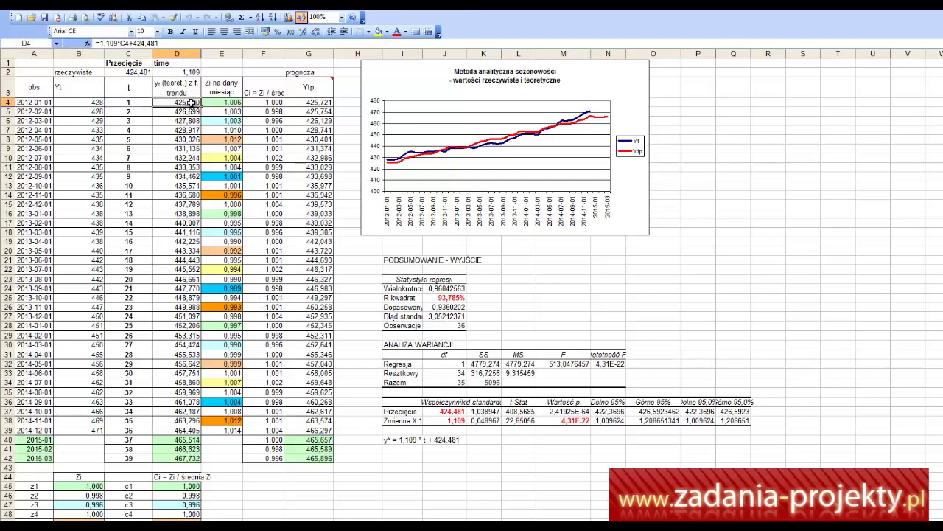
pyautogui.moveTo(199, 107); pyautogui.dragTo(189, 458)
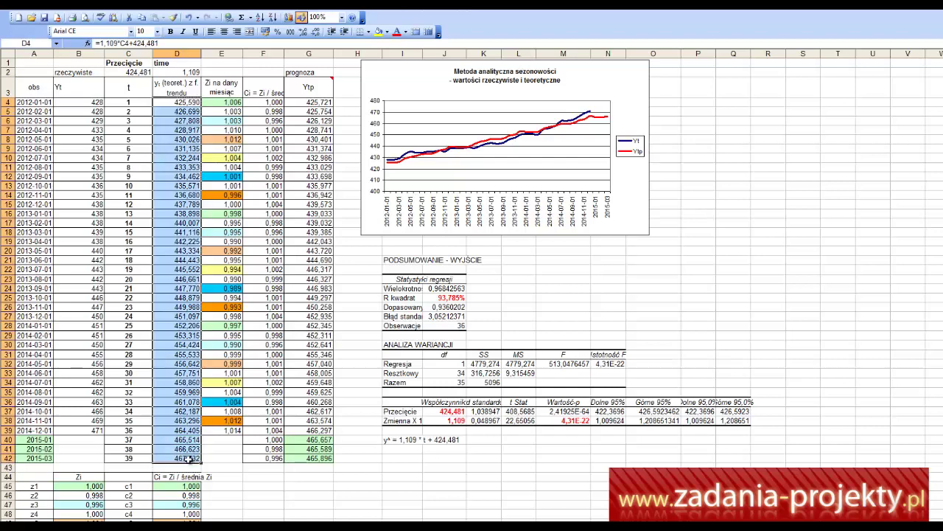
# Inspect the trend formula for 2014-09-01 in D36 and its reference to the t value in C36.
pyautogui.click(186, 402)
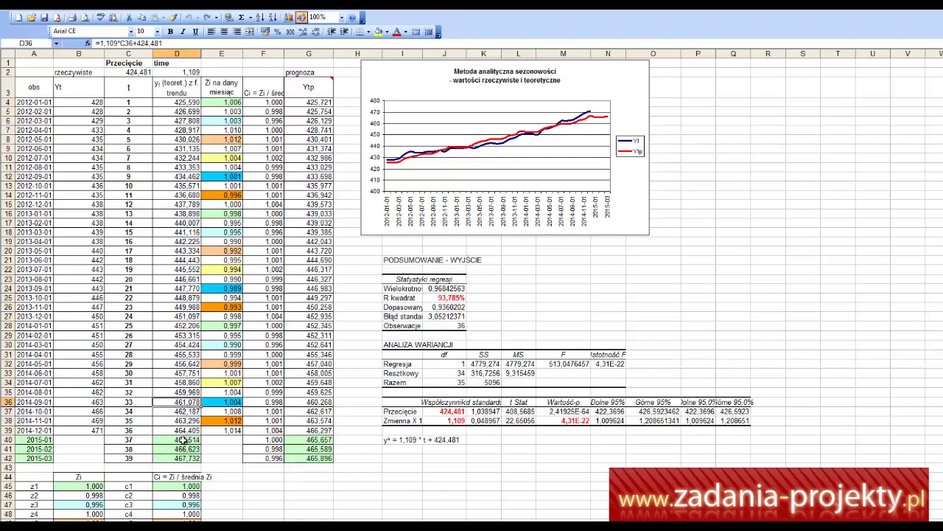
pyautogui.doubleClick(194, 404)
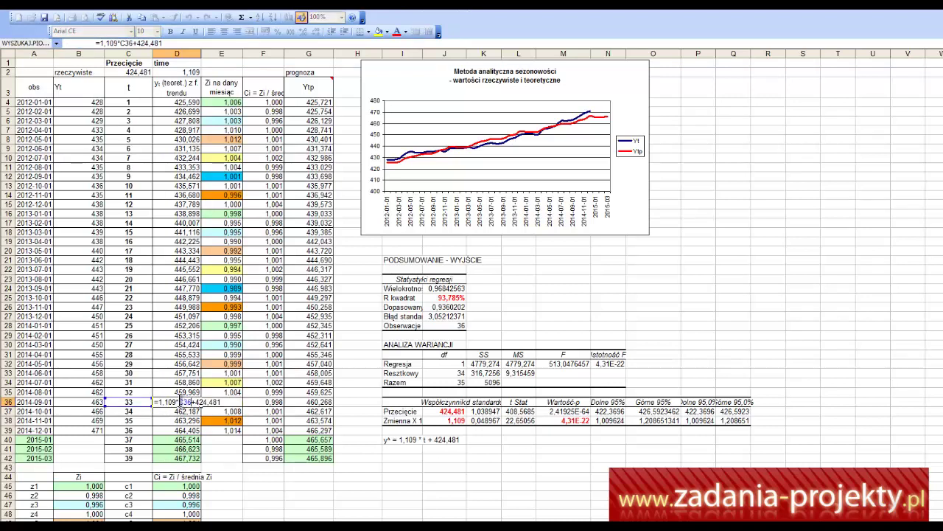
pyautogui.click(138, 400)
pyautogui.press('Return')
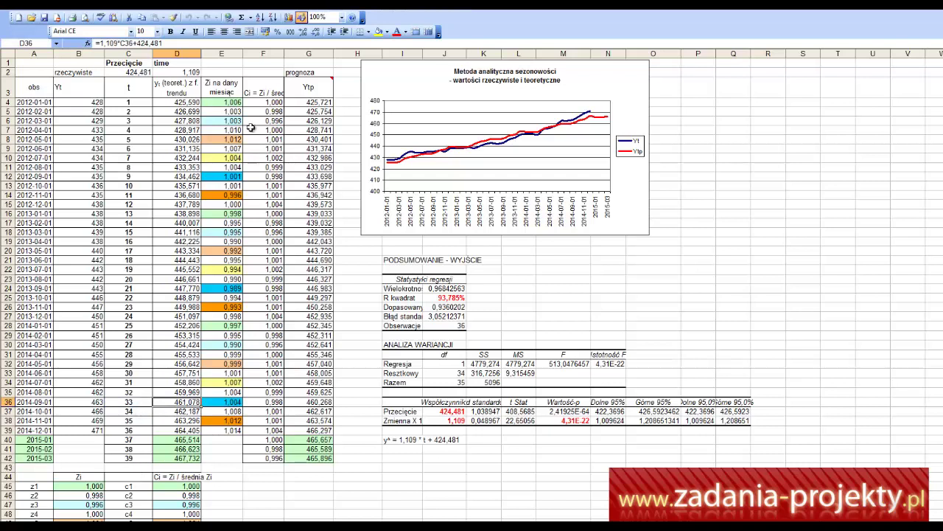
# Examine the Zi na dany miesiąc heading and the first month's observed and theoretical values in B4 and D4.
pyautogui.click(219, 85)
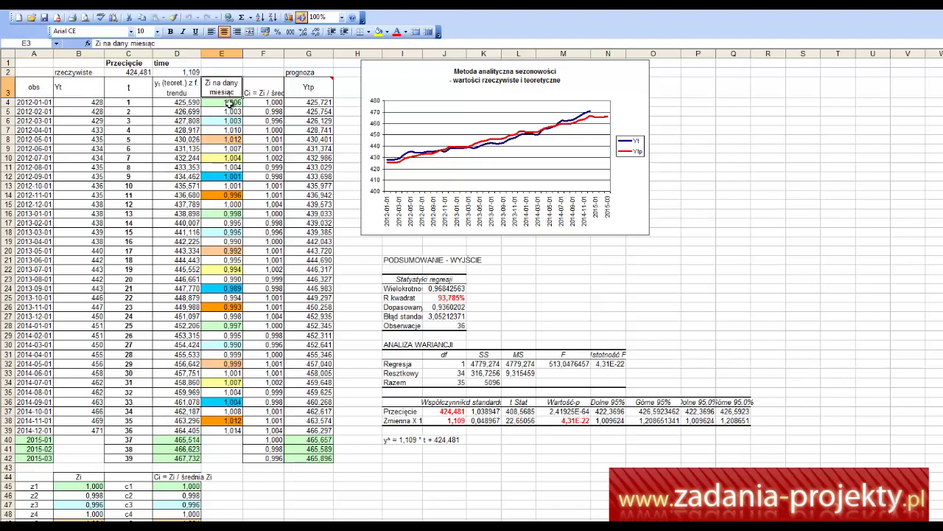
pyautogui.click(88, 104)
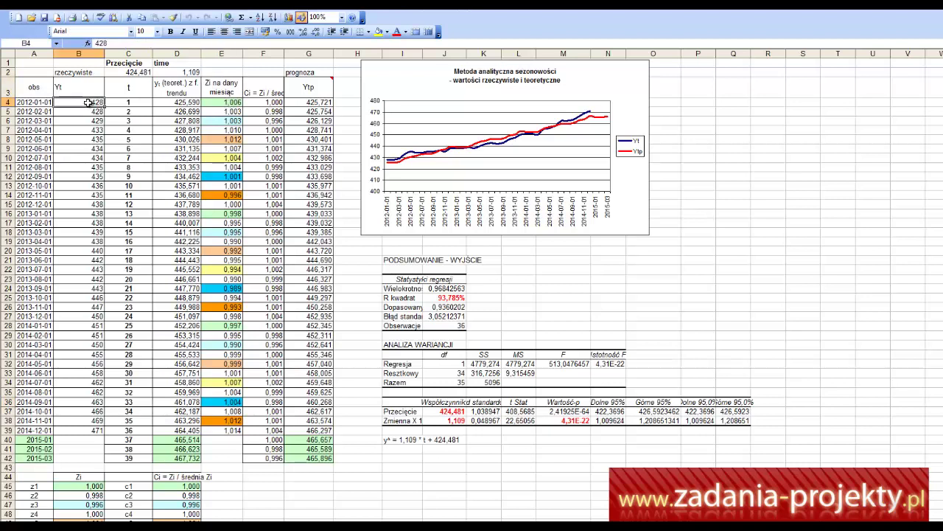
pyautogui.click(163, 103)
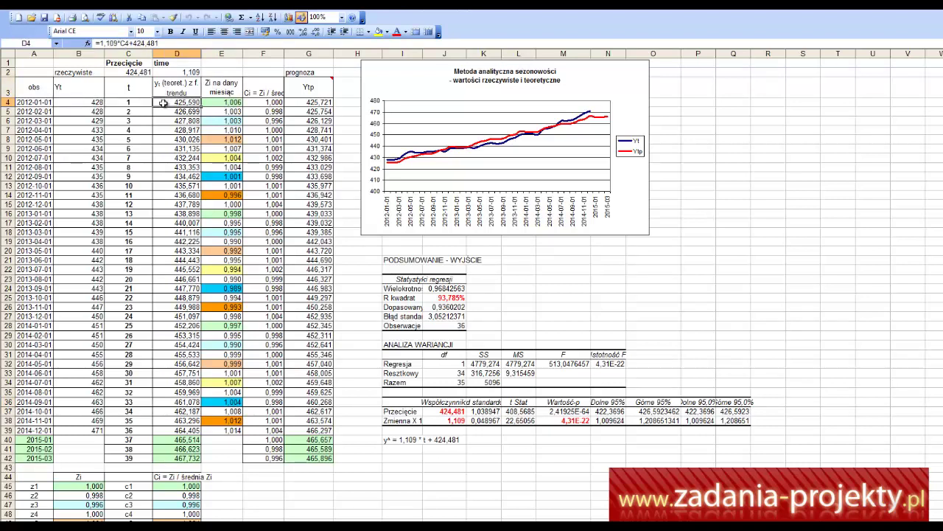
# Fill the monthly ratio formula =B4/D4 from E4 down to E39, and undo the fill.
pyautogui.doubleClick(225, 102)
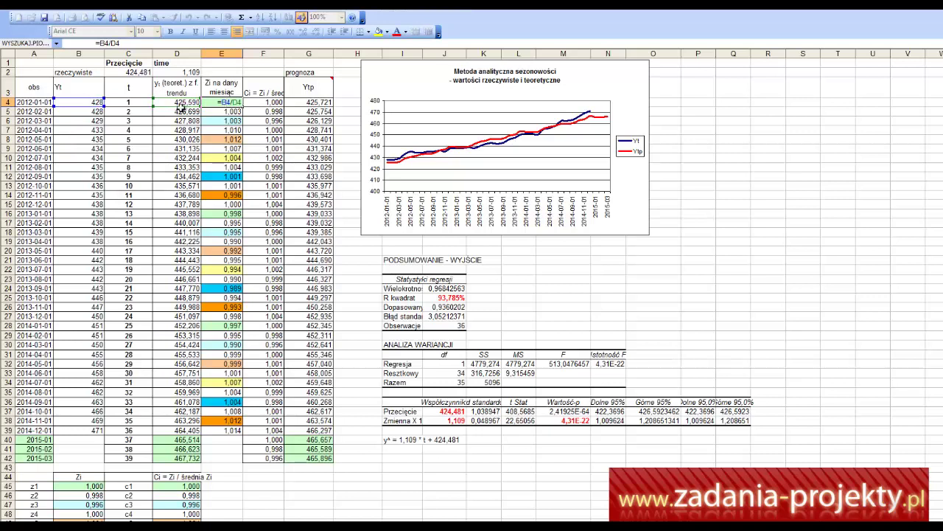
pyautogui.hotkey('ctrl', 'Return')
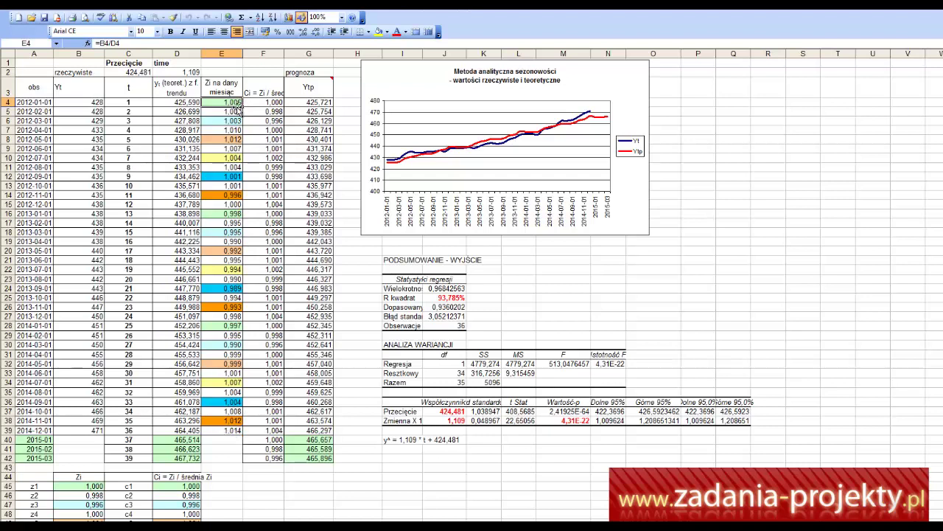
pyautogui.moveTo(242, 108); pyautogui.dragTo(218, 433)
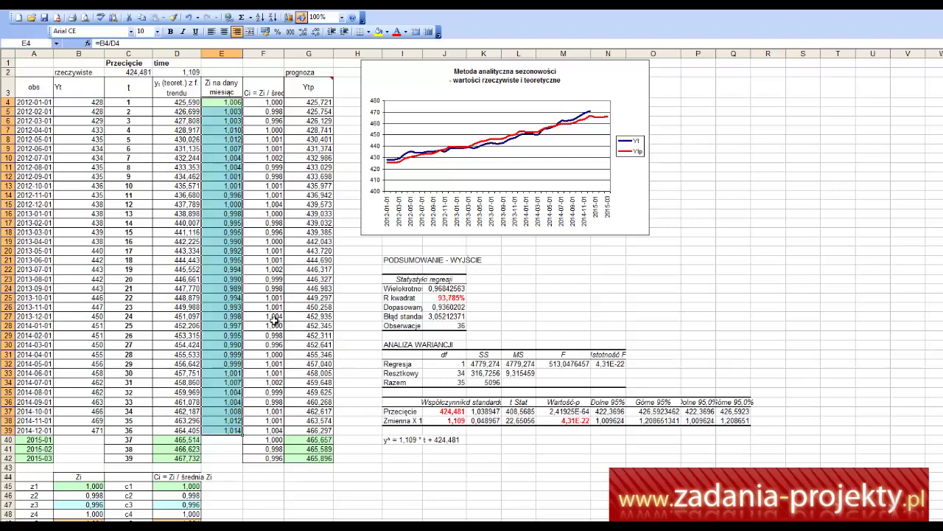
pyautogui.hotkey('shift', 'BackSpace')
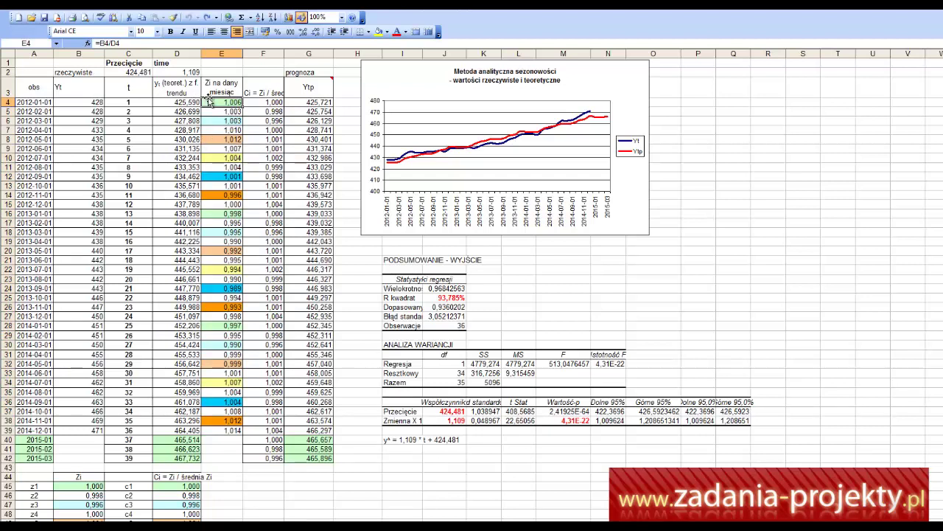
# Review the monthly Zi ratios for the first year, 2012, in E4:E15.
pyautogui.click(220, 83)
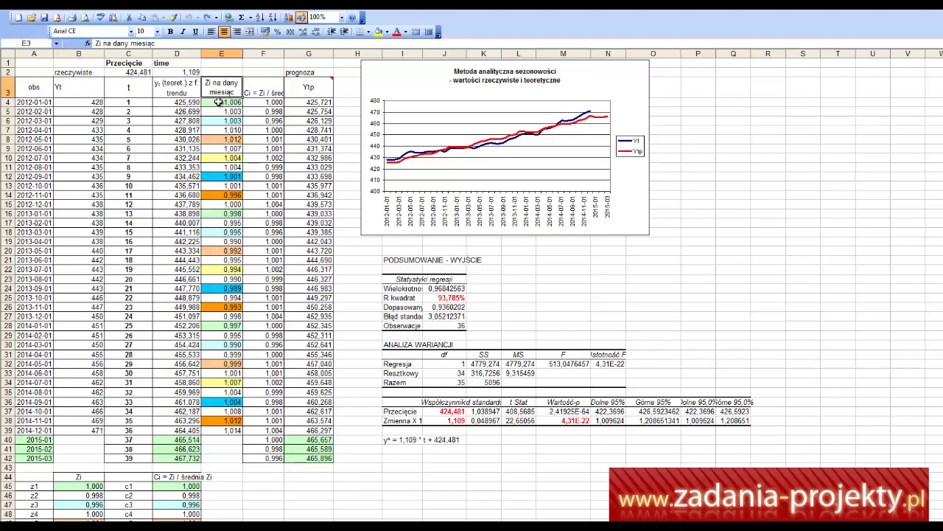
pyautogui.click(219, 102)
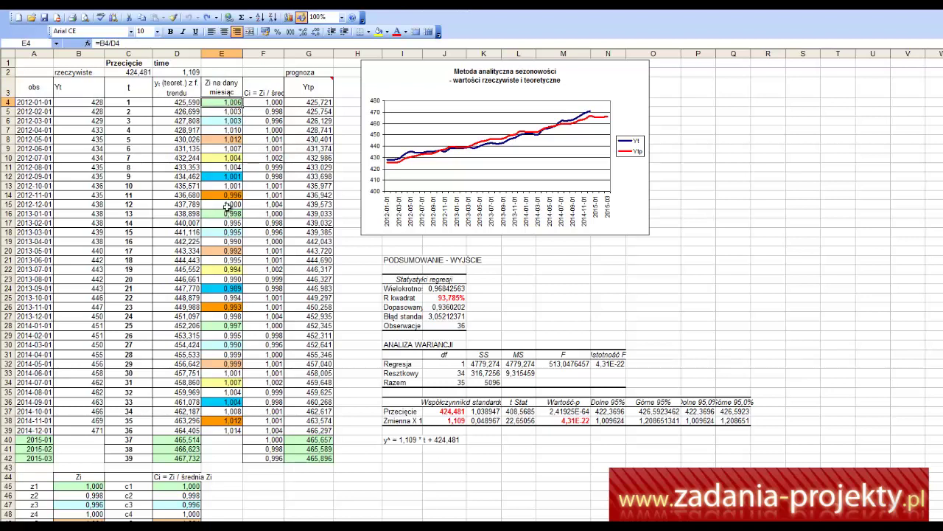
pyautogui.moveTo(230, 204); pyautogui.dragTo(237, 102)
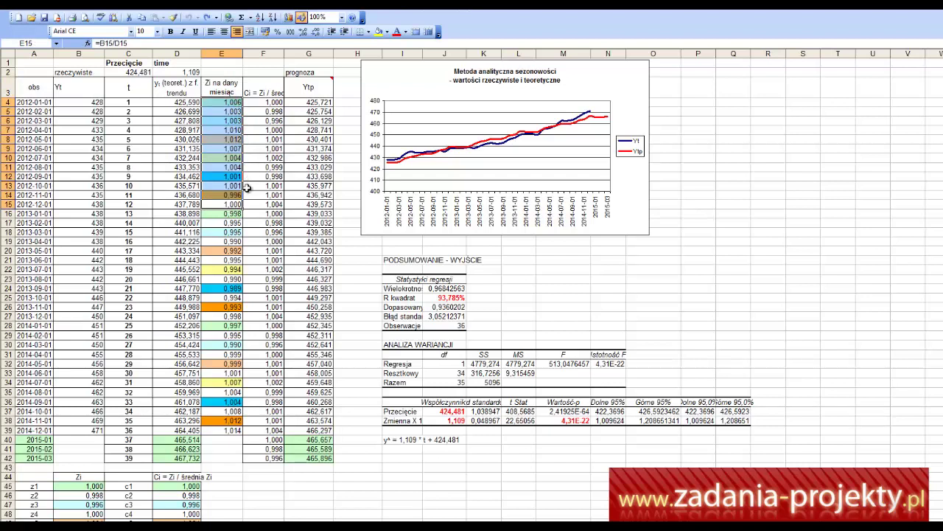
# Review the January Zi ratios for 2012, 2013 and 2014 in E4, E16 and E28.
pyautogui.click(233, 101)
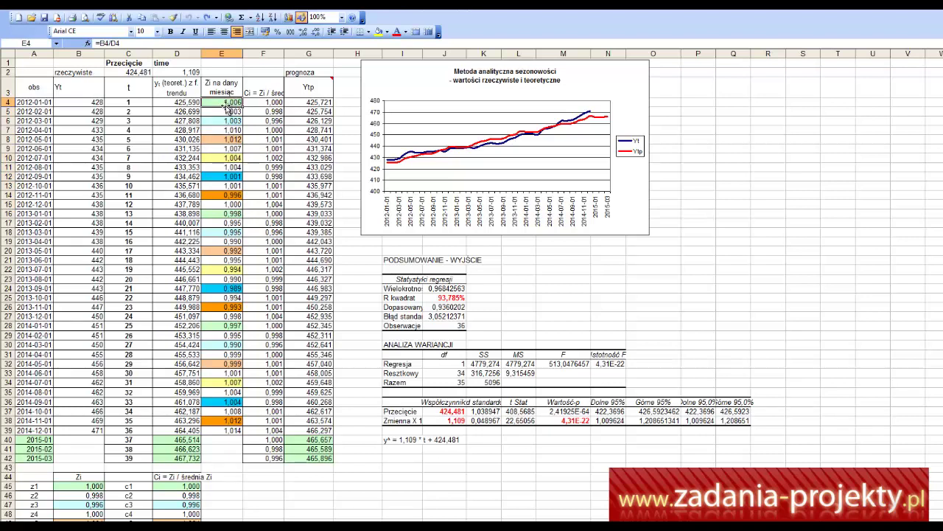
pyautogui.click(216, 215)
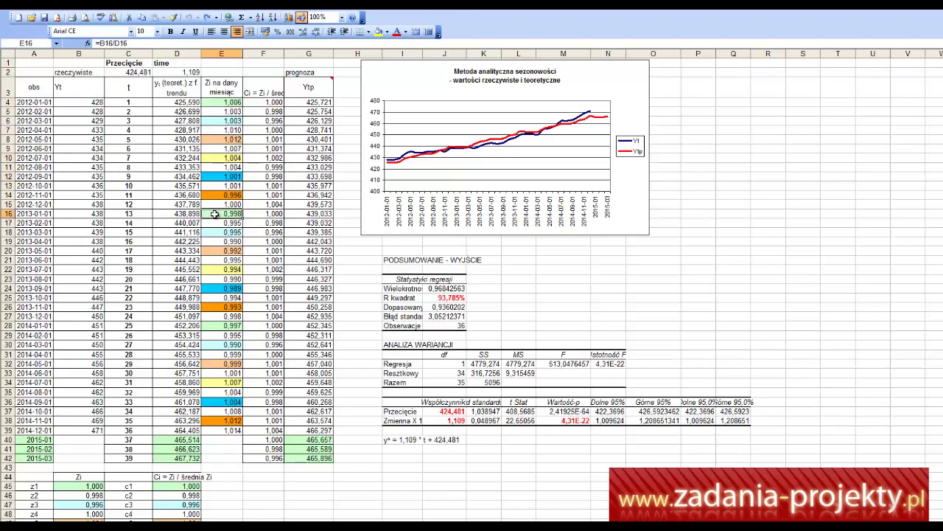
pyautogui.click(217, 324)
# Inspect the z1 formula =ŚREDNIA(E4;E16;E28) in B45 and the three January ratios it averages.
pyautogui.scroll(-4, 217, 324)
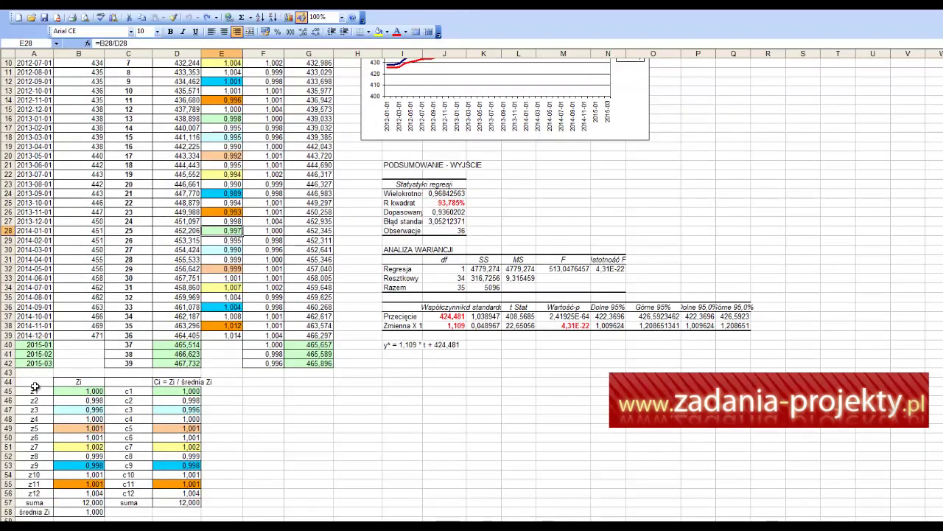
pyautogui.click(75, 360)
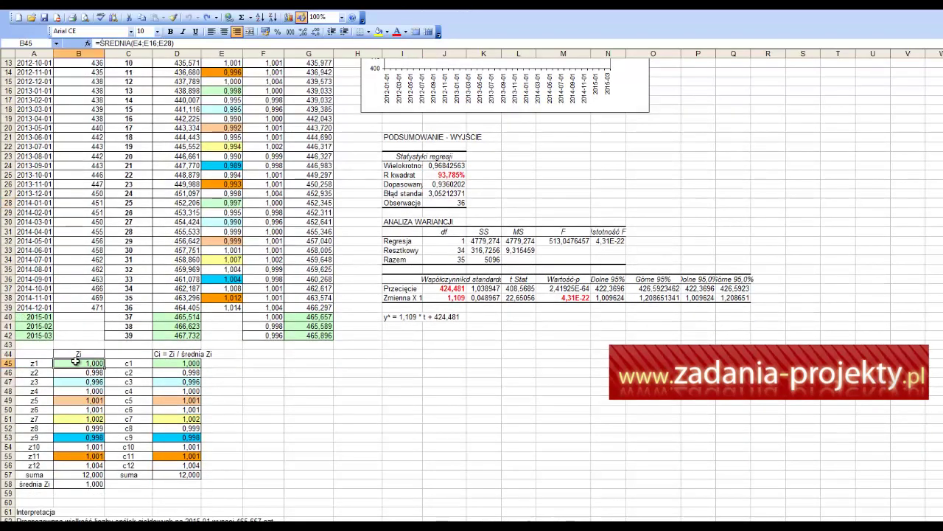
pyautogui.doubleClick(75, 361)
pyautogui.scroll(4, 265, 382)
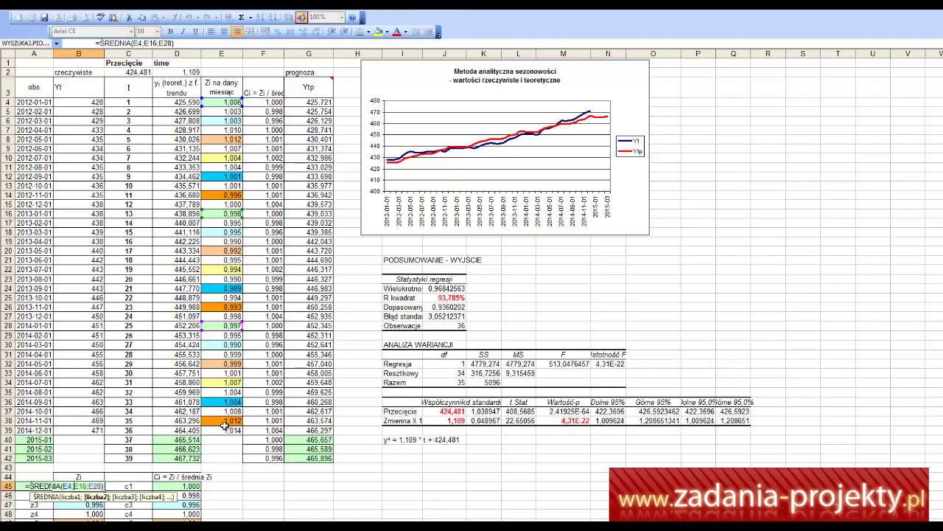
pyautogui.scroll(-2, 163, 457)
pyautogui.scroll(2, 162, 430)
pyautogui.press('Return')
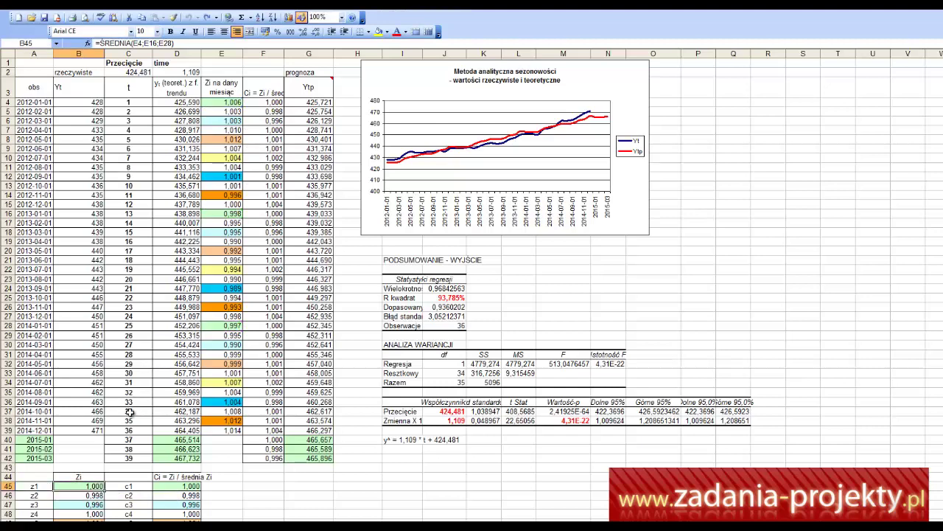
# Review the z2 to z12 averages in B46:B56 and inspect the sum formula in B57.
pyautogui.scroll(-3, 126, 427)
pyautogui.moveTo(63, 398); pyautogui.dragTo(63, 492)
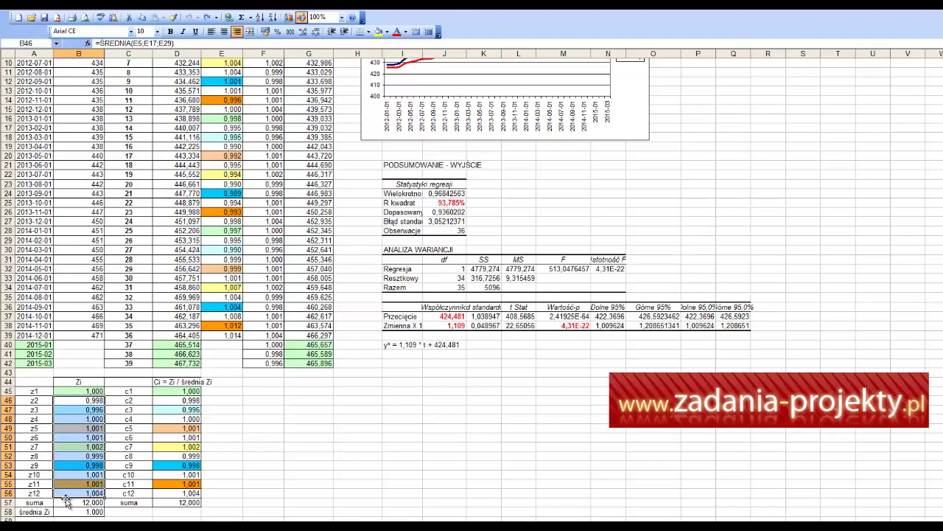
pyautogui.doubleClick(62, 502)
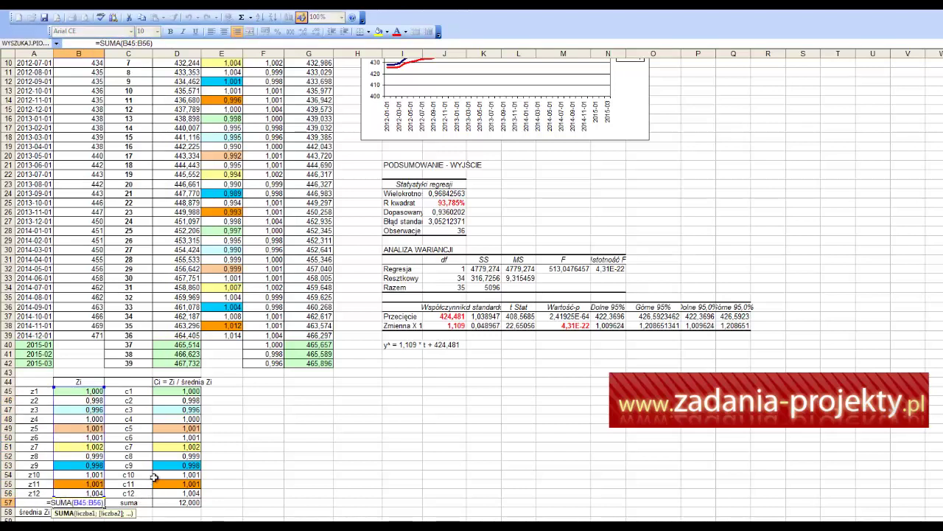
pyautogui.hotkey('ctrl', 'Return')
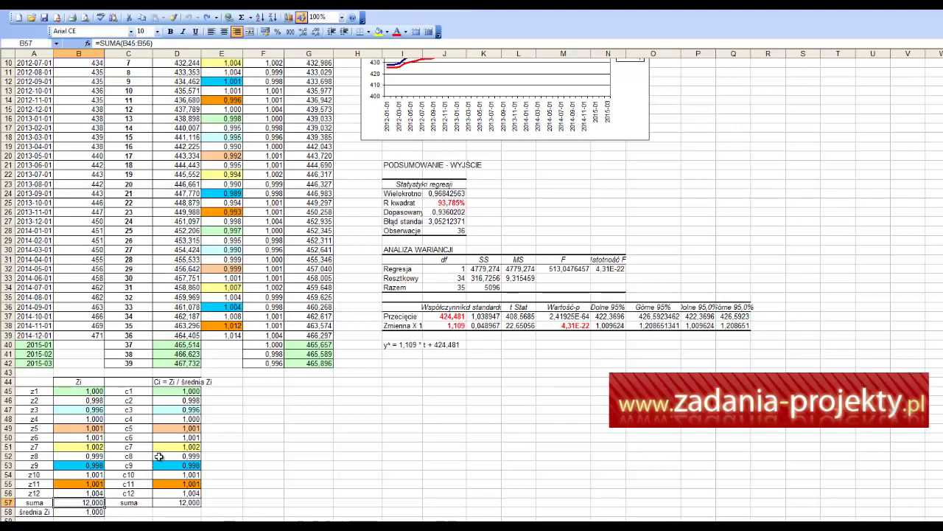
# Examine the mean Zi in B58, the z1–z12 and c1–c12 labels, and the Ci = Zi / średnia Zi heading.
pyautogui.scroll(-2, 158, 457)
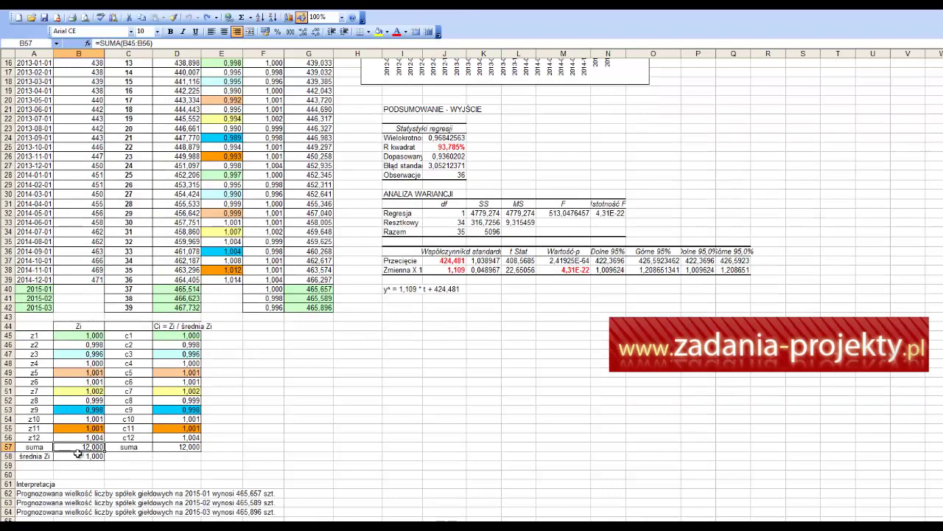
pyautogui.click(80, 456)
pyautogui.moveTo(35, 337); pyautogui.dragTo(46, 438)
pyautogui.moveTo(140, 336); pyautogui.dragTo(135, 443)
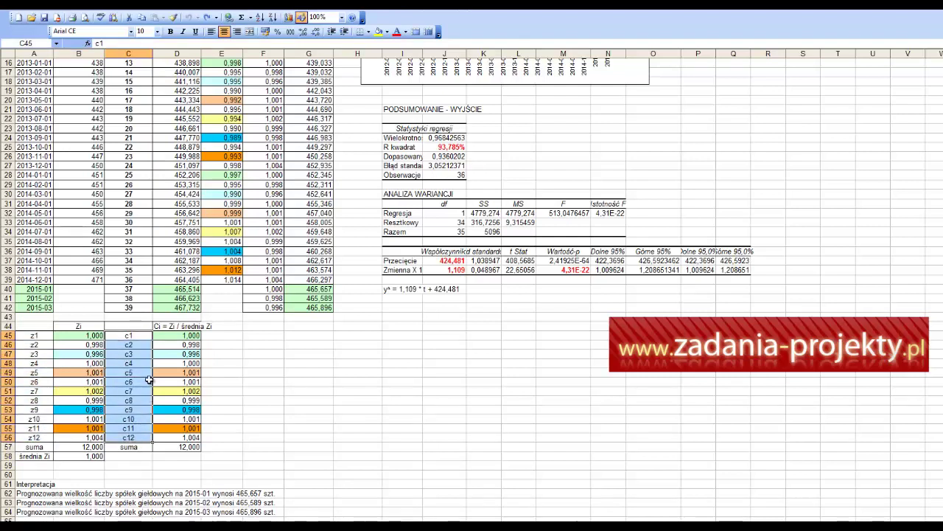
pyautogui.click(163, 325)
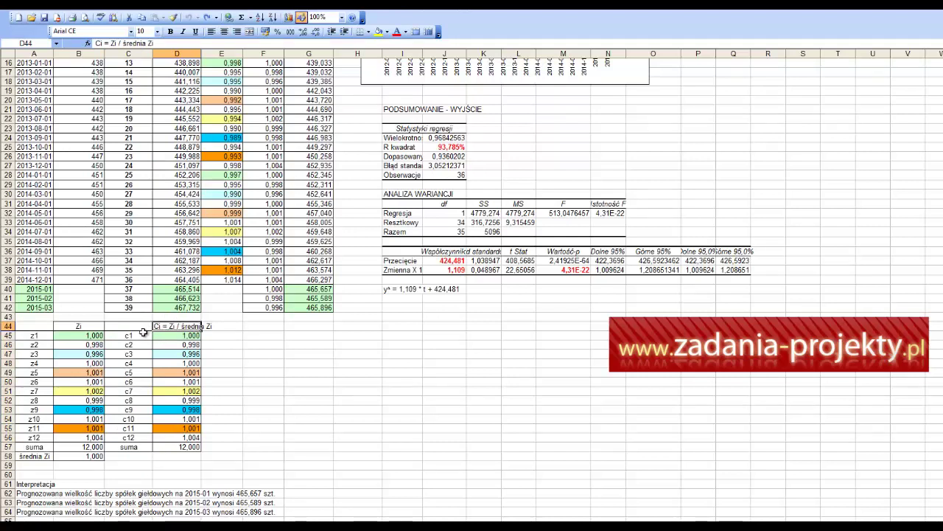
pyautogui.moveTo(136, 336); pyautogui.dragTo(137, 436)
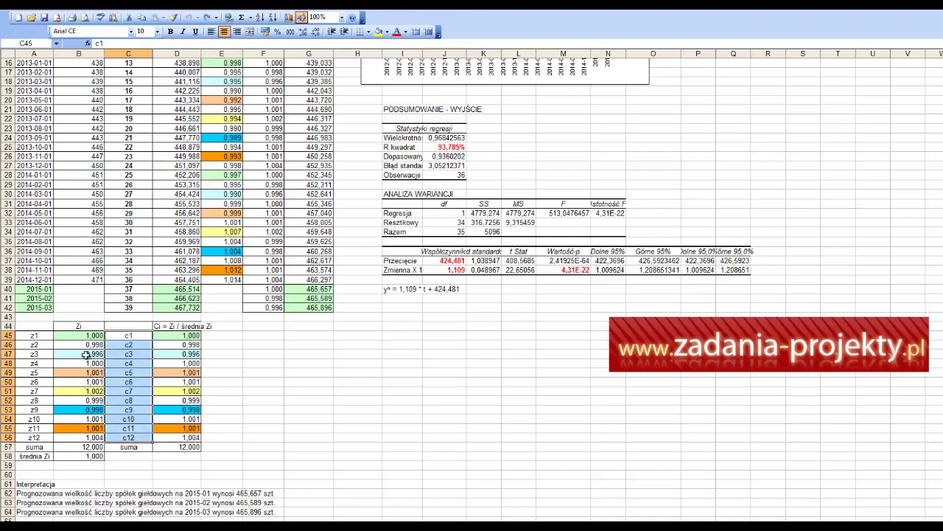
pyautogui.moveTo(33, 338); pyautogui.dragTo(40, 440)
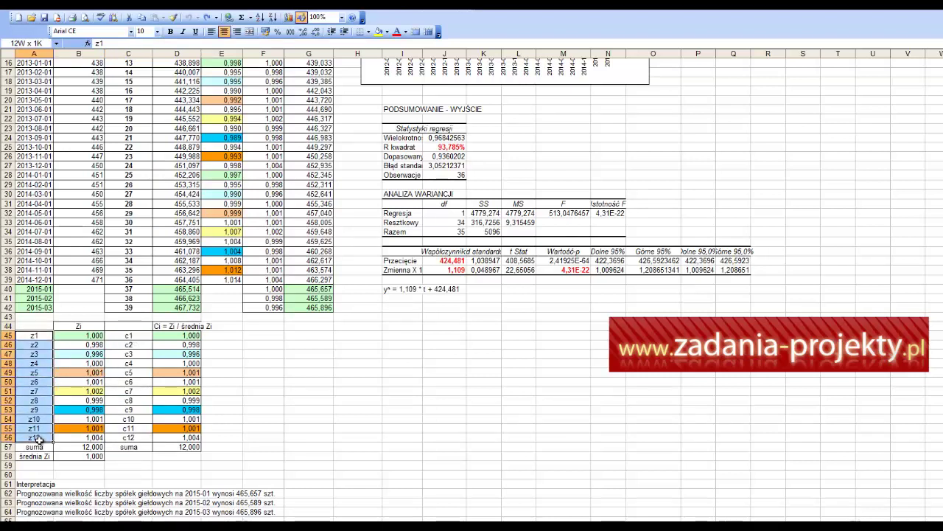
pyautogui.click(184, 317)
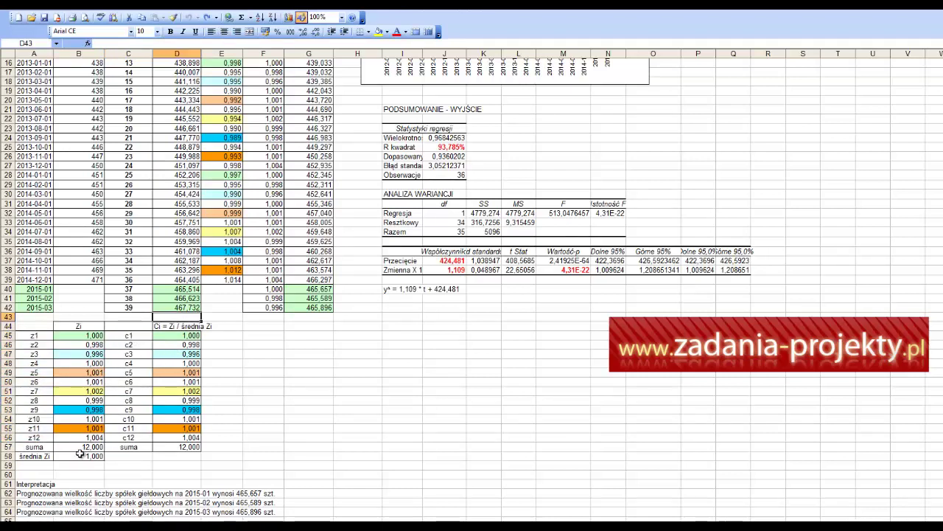
# Compare the formulas for the mean Zi in B58 and the sum of Zi in B57.
pyautogui.click(80, 454)
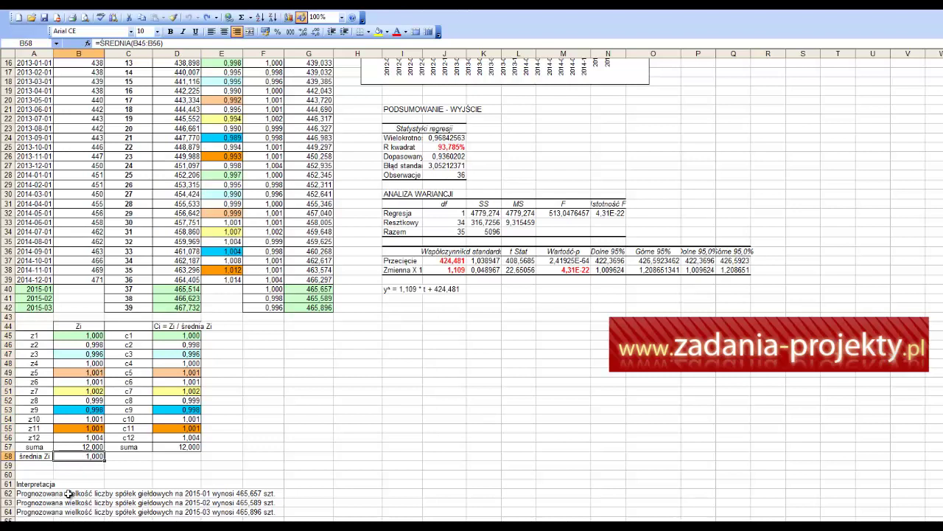
pyautogui.click(85, 444)
pyautogui.moveTo(85, 444); pyautogui.dragTo(87, 455)
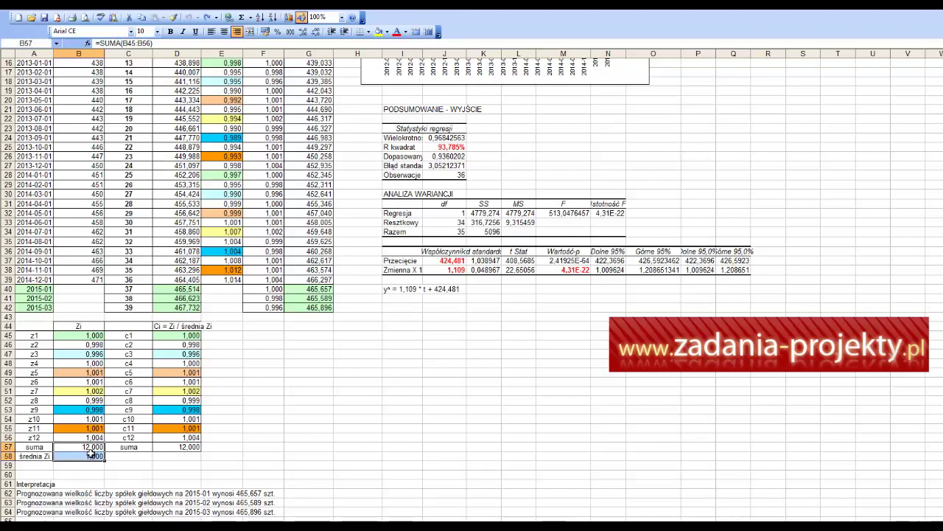
pyautogui.click(96, 447)
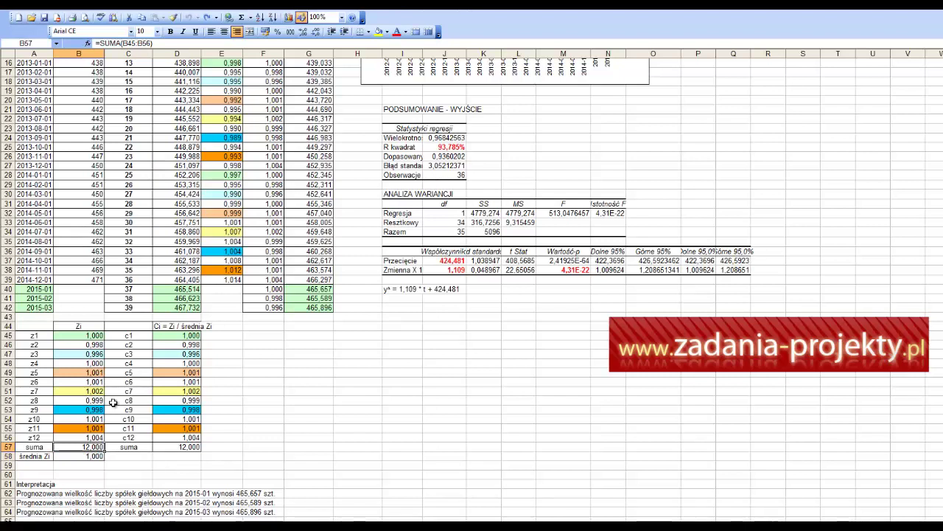
# Inspect the index formula =B45/$B$58 in D45 and review the seasonal indices in D45:D56.
pyautogui.doubleClick(188, 336)
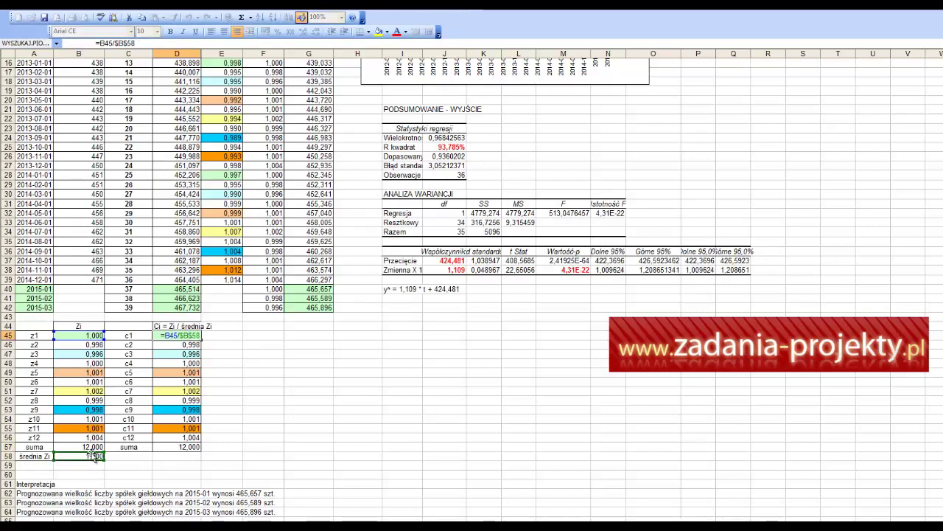
pyautogui.hotkey('ctrl', 'Return')
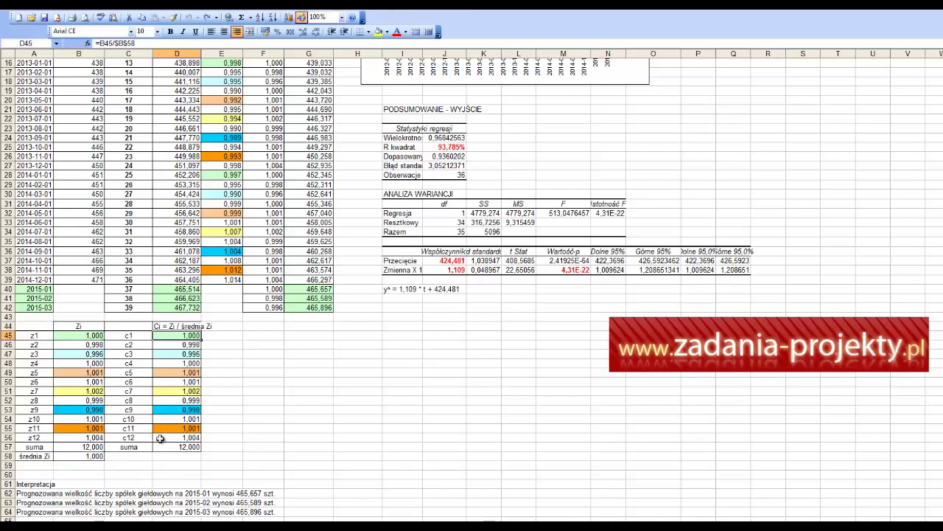
pyautogui.moveTo(160, 439); pyautogui.dragTo(164, 336)
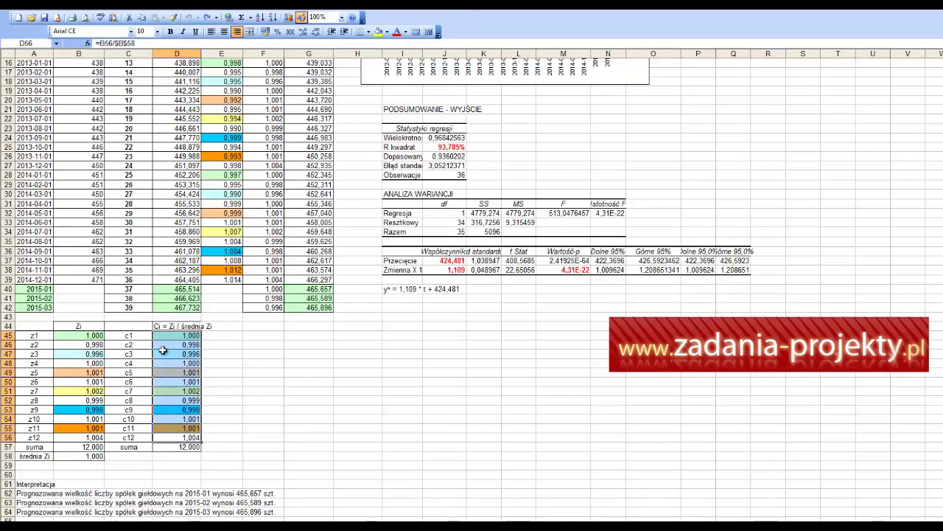
pyautogui.click(228, 337)
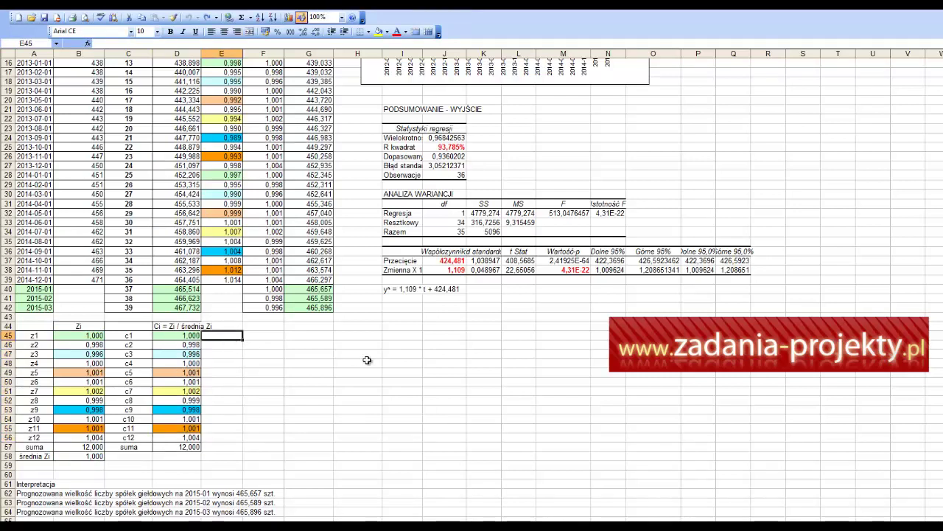
pyautogui.moveTo(190, 336); pyautogui.dragTo(189, 437)
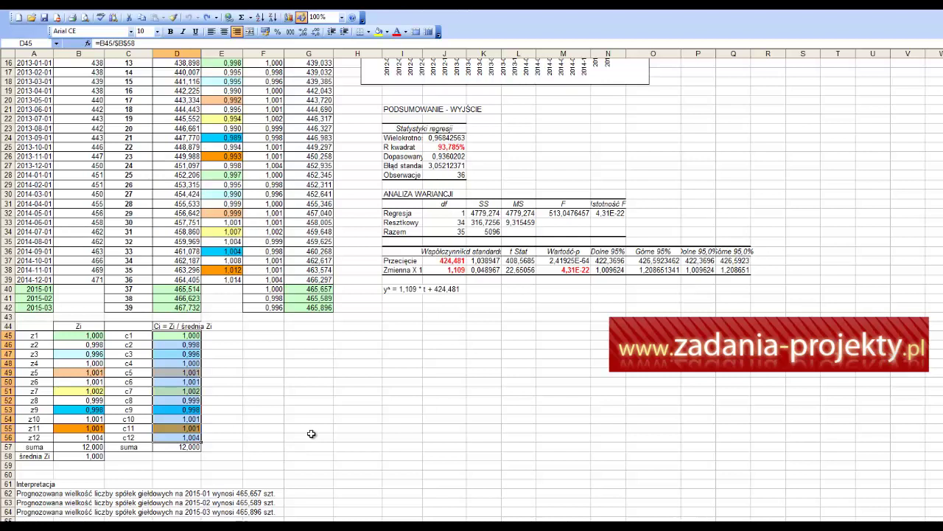
# Examine the first three seasonal indices in D45:D47 and the c2 and c3 labels.
pyautogui.click(177, 333)
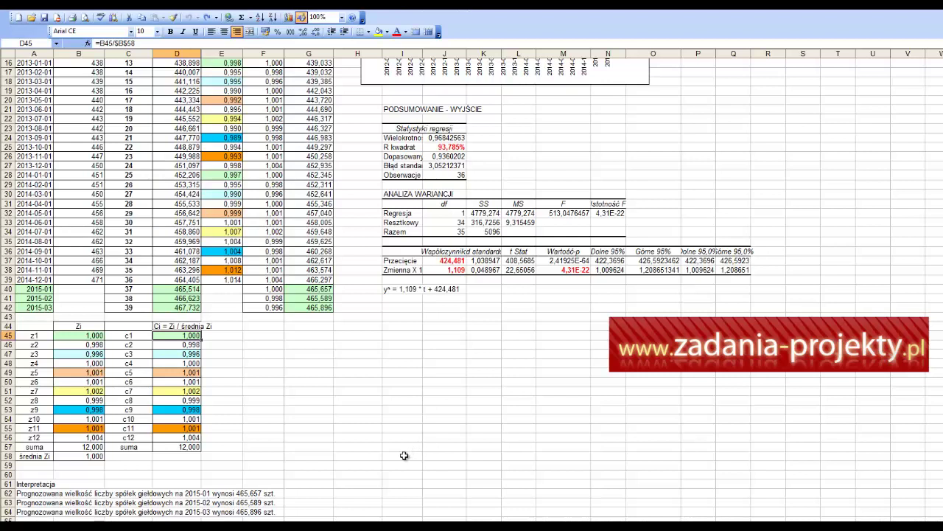
pyautogui.click(193, 344)
pyautogui.click(197, 355)
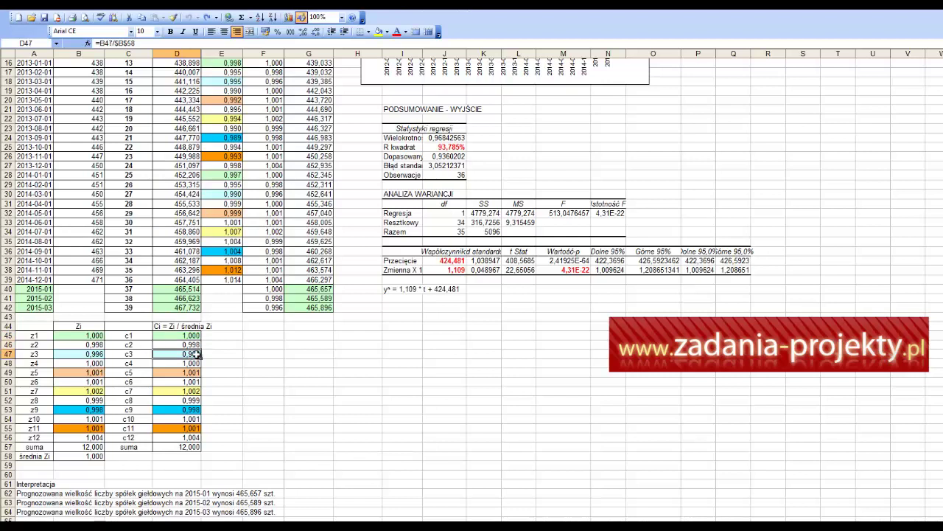
pyautogui.moveTo(129, 344); pyautogui.dragTo(129, 353)
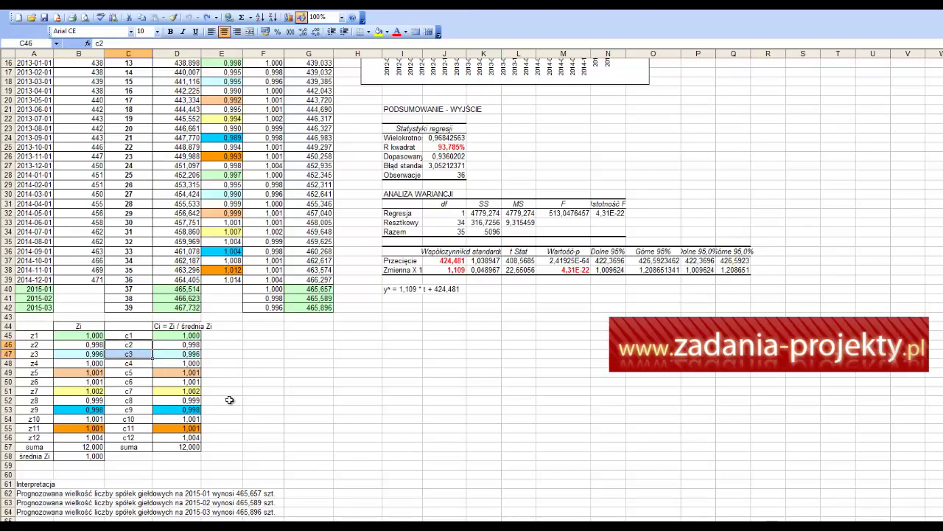
# Calculate the c2 index's deviation from 1 in E46 with the formula =1-D46.
pyautogui.click(225, 339)
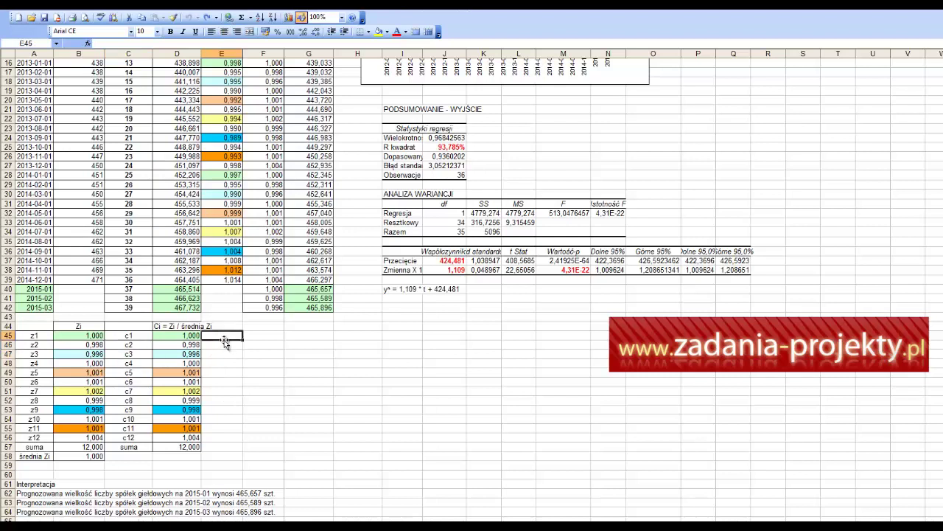
pyautogui.press('Return')
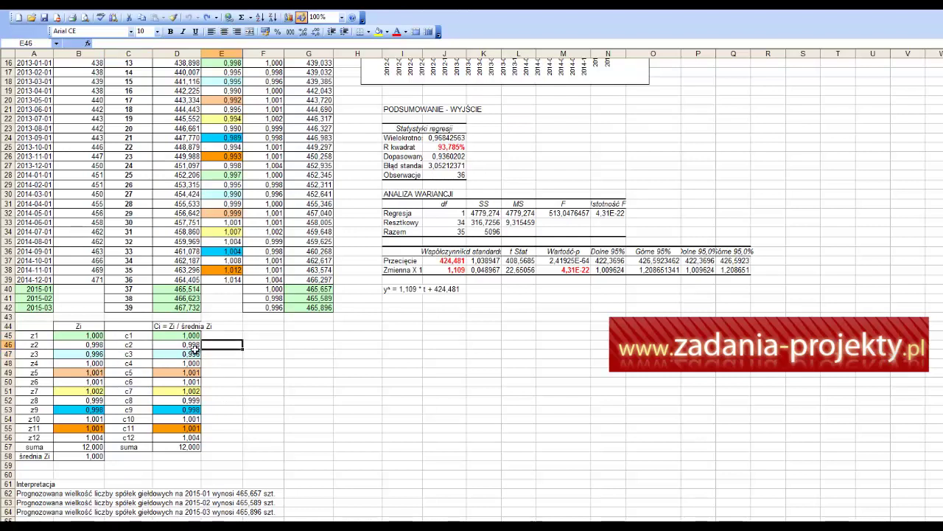
pyautogui.click(191, 345)
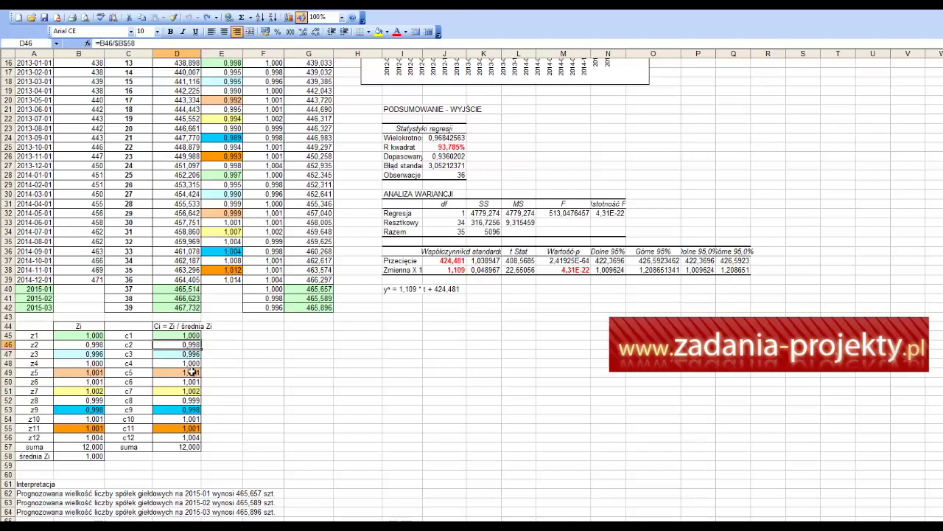
pyautogui.click(207, 346)
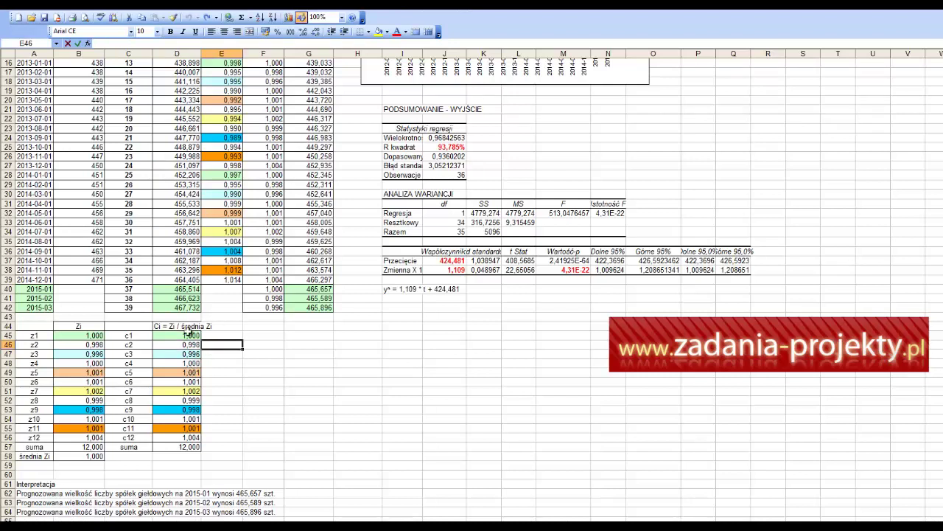
pyautogui.write('=1-')
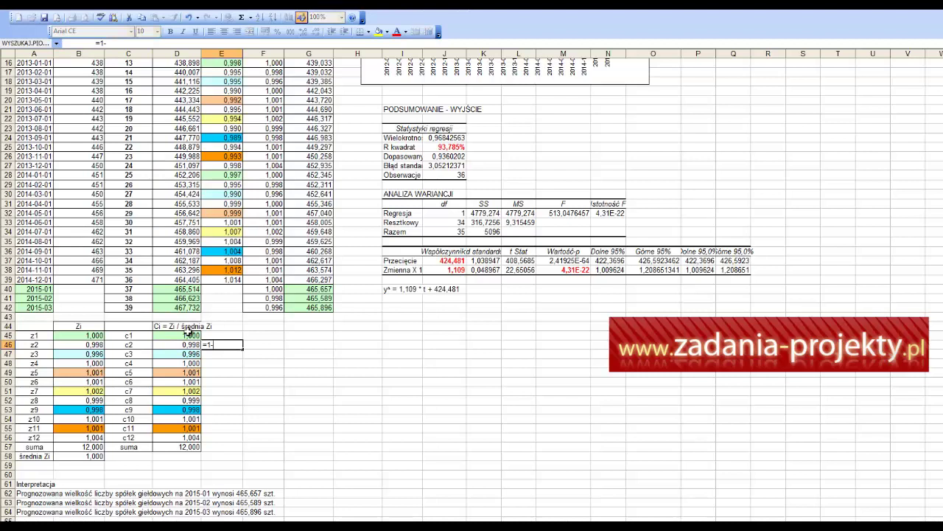
pyautogui.write('D46')
pyautogui.hotkey('ctrl', 'Return')
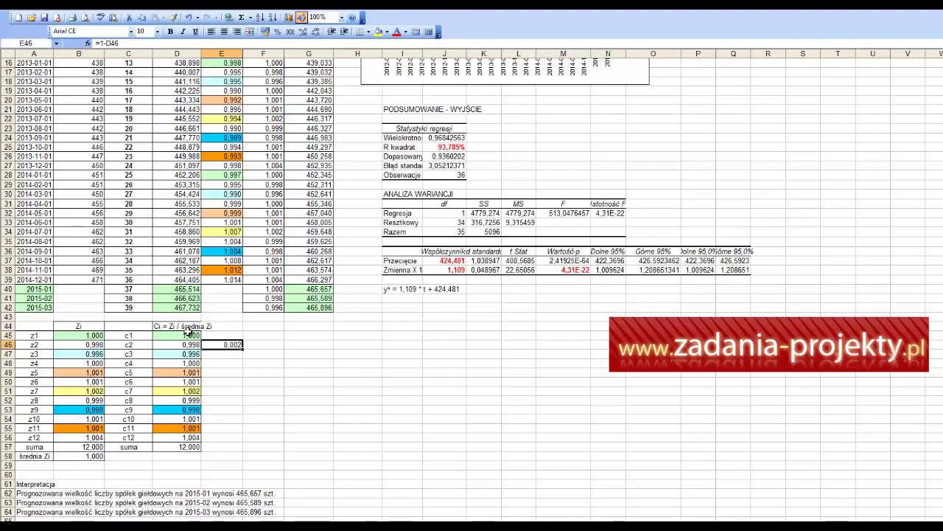
# Format the deviation in E46 as a percentage with two decimals and copy its formula to E47:E56.
pyautogui.click(276, 32)
pyautogui.click(304, 33)
pyautogui.hotkey('ctrl', 'c')
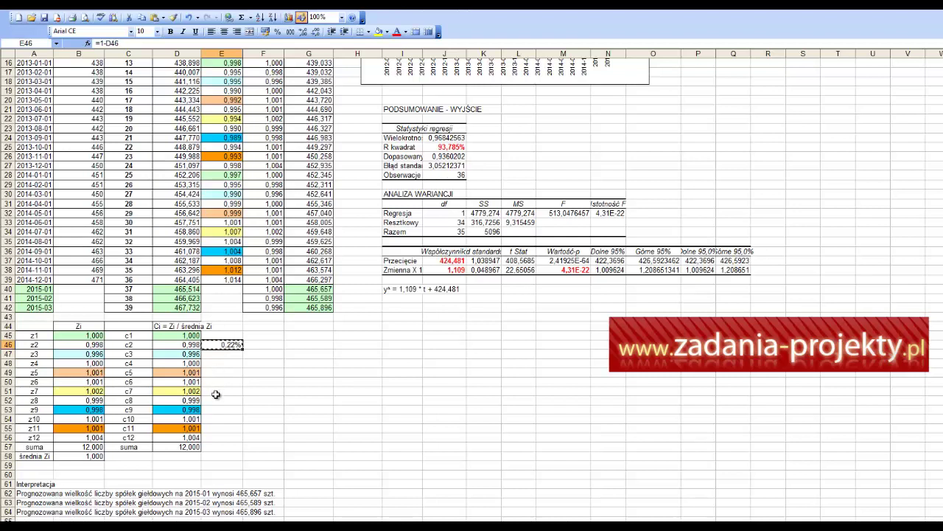
pyautogui.moveTo(217, 354); pyautogui.dragTo(209, 436)
pyautogui.hotkey('ctrl', 'v')
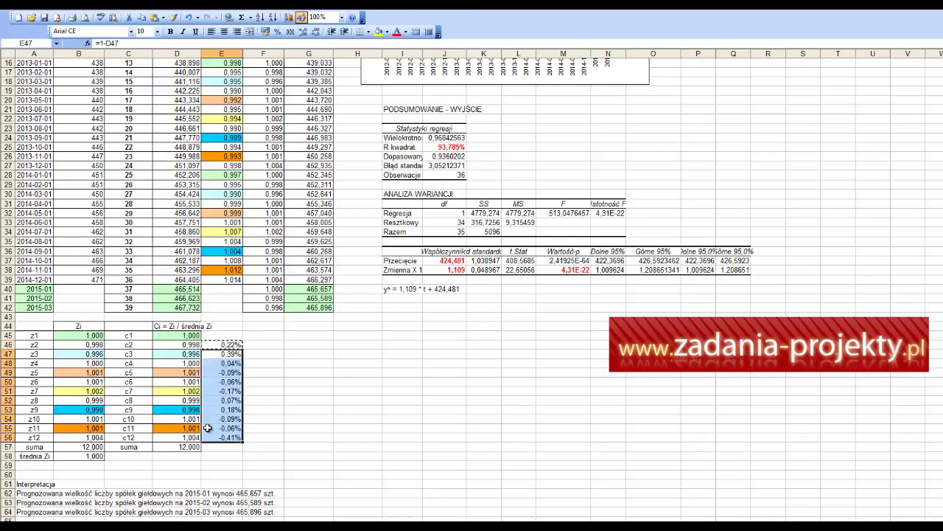
pyautogui.click(226, 400)
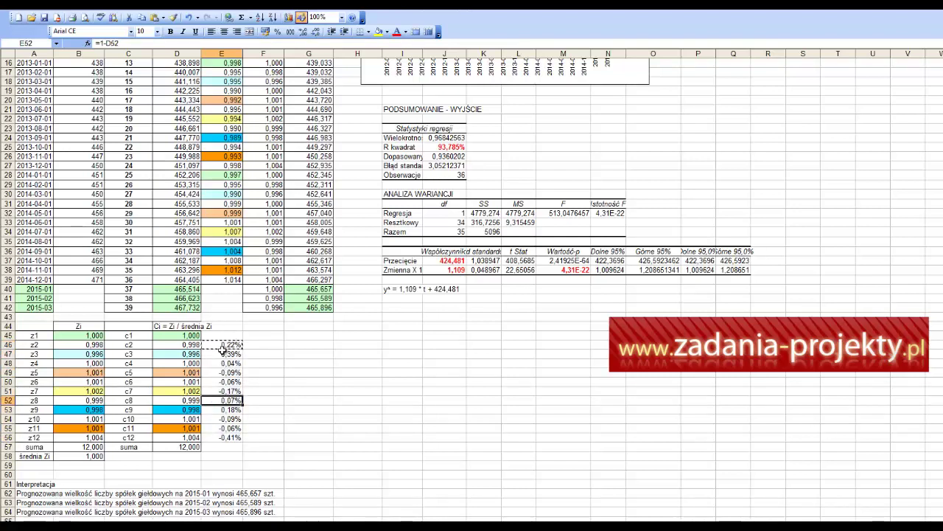
# Inspect the c5 index's deviation formula in E49 and the cell it references.
pyautogui.click(216, 371)
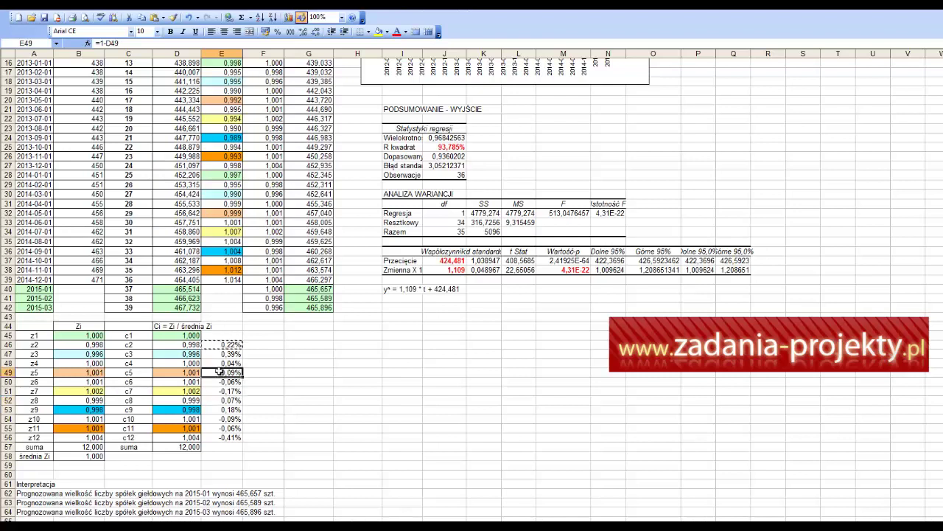
pyautogui.doubleClick(217, 371)
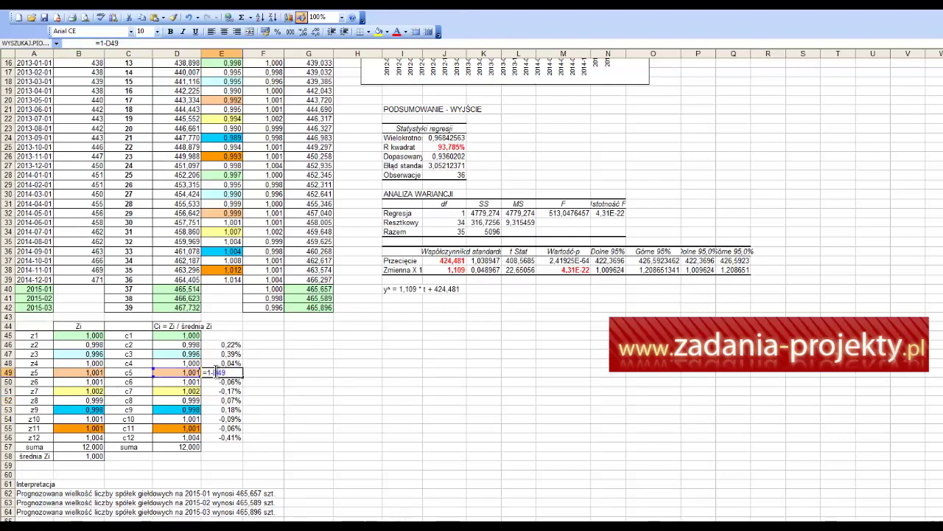
pyautogui.press('Escape')
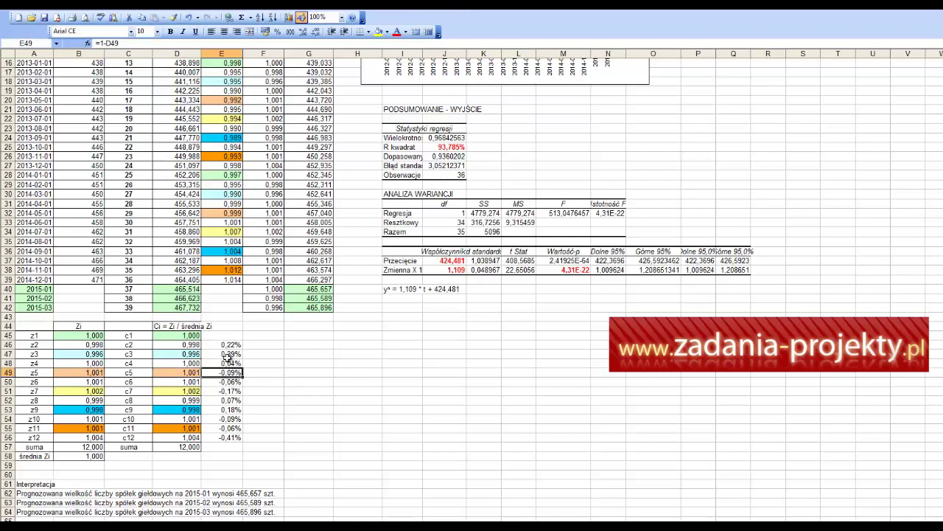
# Clear the copied deviations from E47:E56, keeping only the c2 deviation in E46.
pyautogui.moveTo(226, 357); pyautogui.dragTo(227, 426)
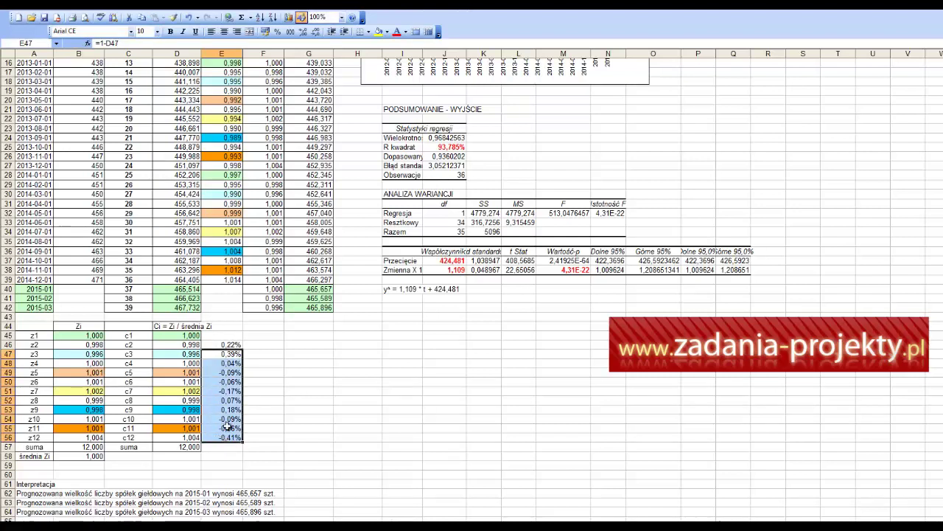
pyautogui.click(222, 345)
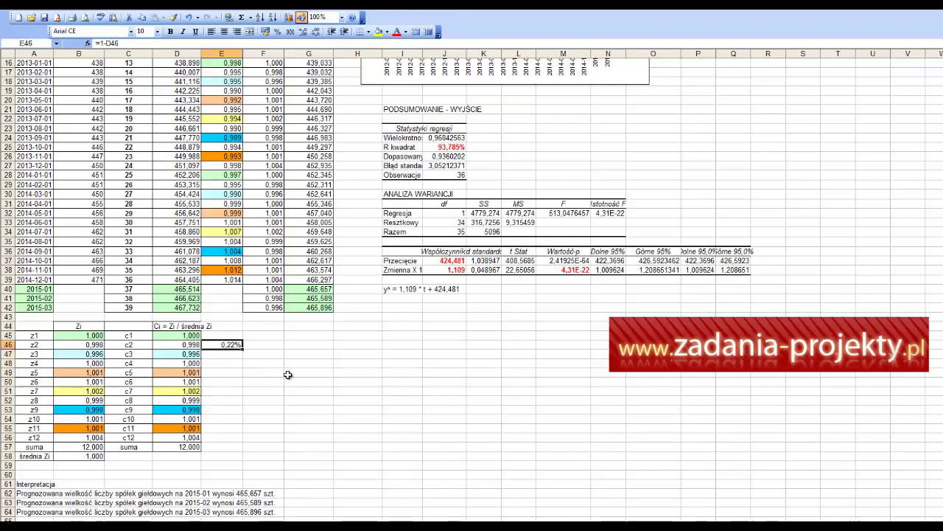
pyautogui.click(220, 429)
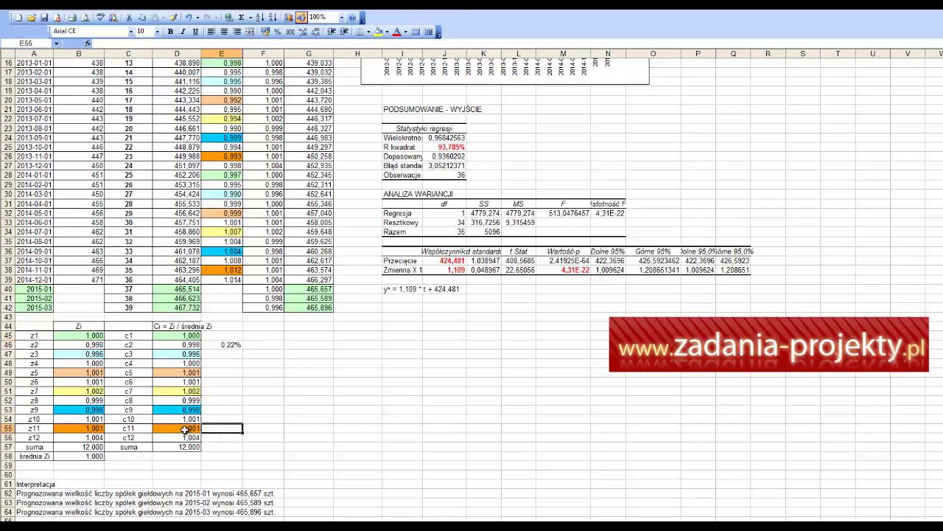
# Examine the c11 seasonal index in D55 and review the c1 to c12 indices in C45:D56.
pyautogui.click(174, 430)
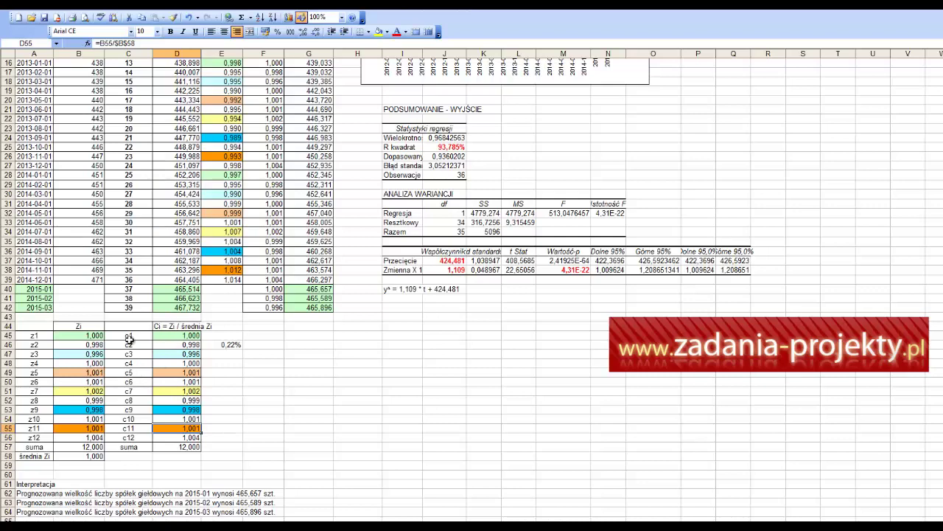
pyautogui.moveTo(129, 340); pyautogui.dragTo(176, 451)
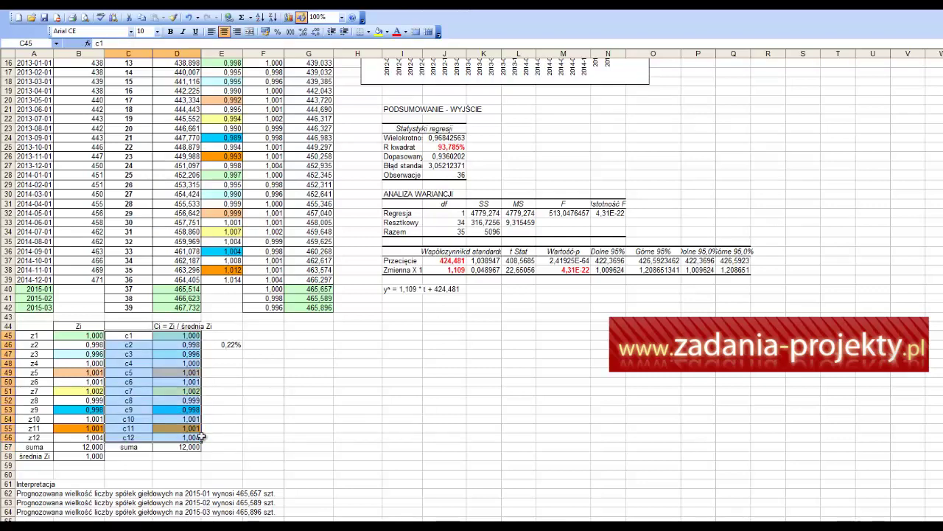
pyautogui.scroll(5, 269, 418)
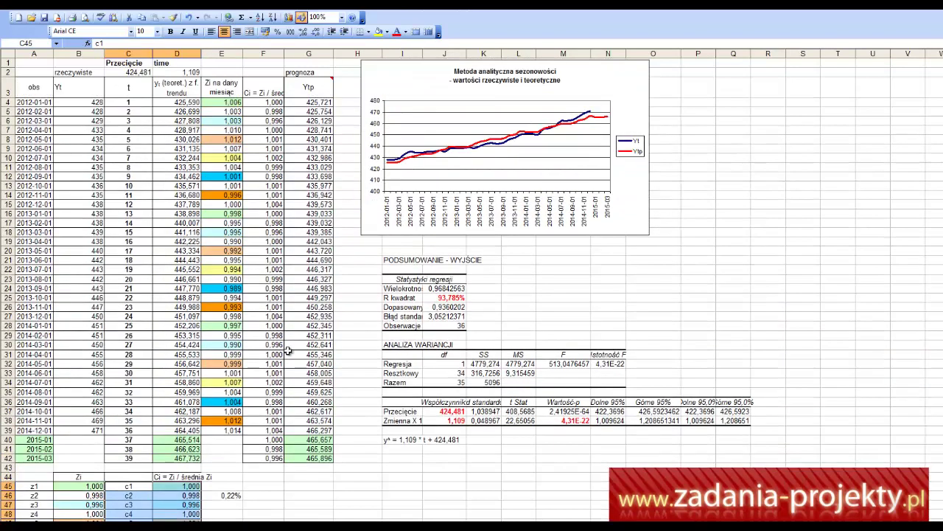
# Inspect the first forecast formula, =D4*F4, under the Ytp heading in G4.
pyautogui.click(313, 72)
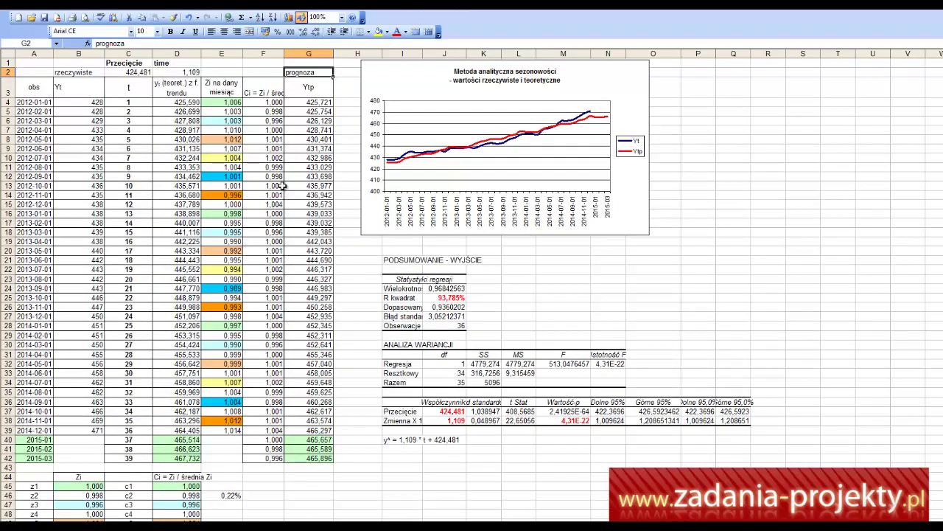
pyautogui.click(302, 104)
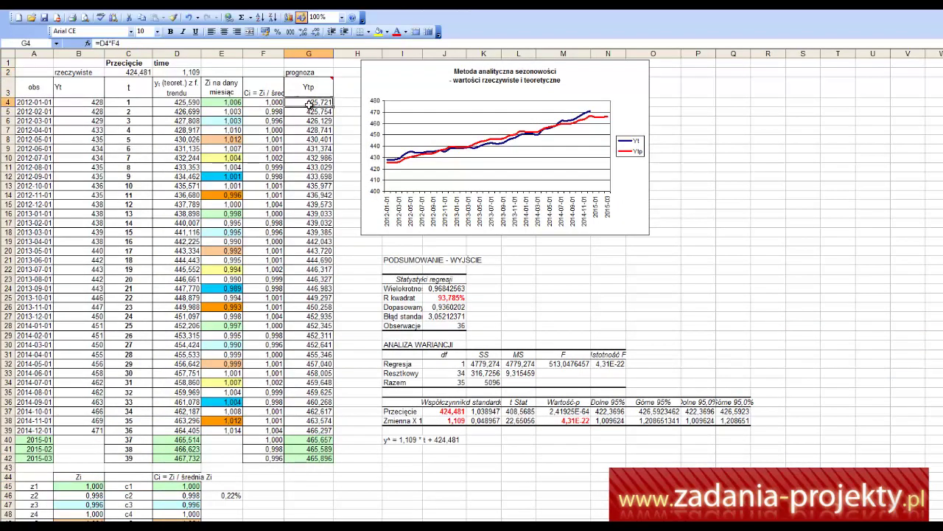
pyautogui.write('=D4*F4')
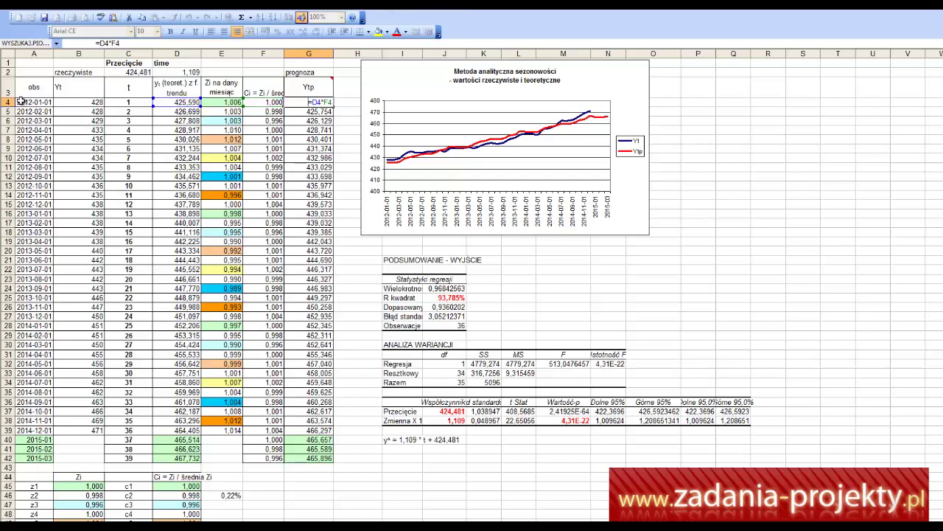
pyautogui.press('Return')
# Trace the Ci values in F4, F24 and F29 through their references to the seasonal index table, checking D46.
pyautogui.click(270, 103)
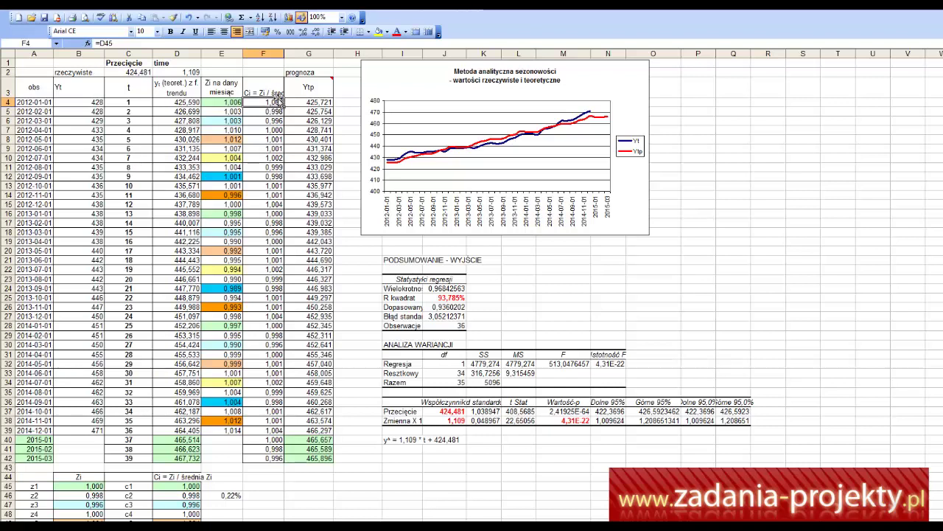
pyautogui.click(264, 289)
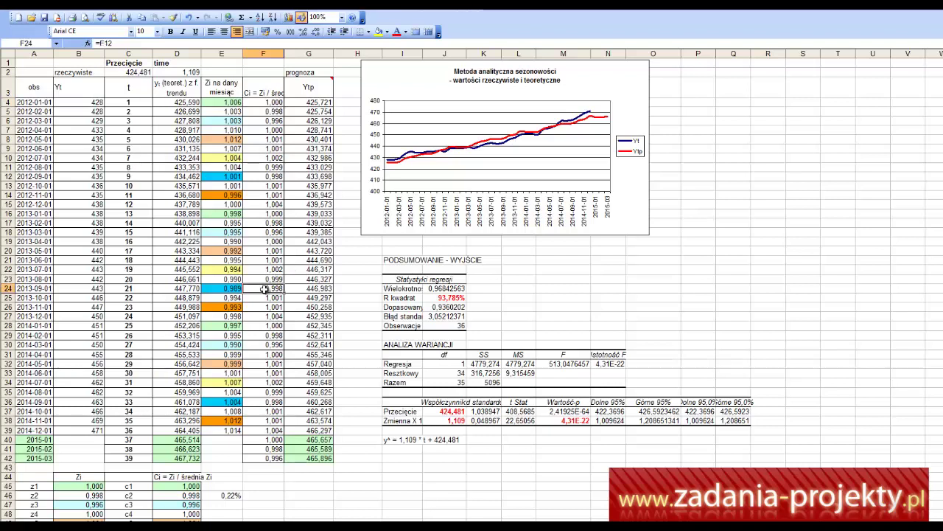
pyautogui.click(261, 335)
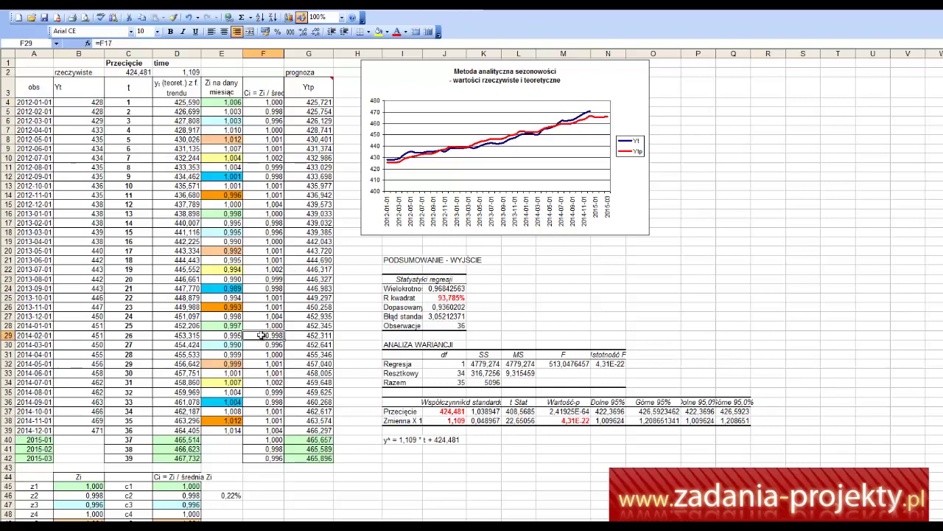
pyautogui.doubleClick(261, 336)
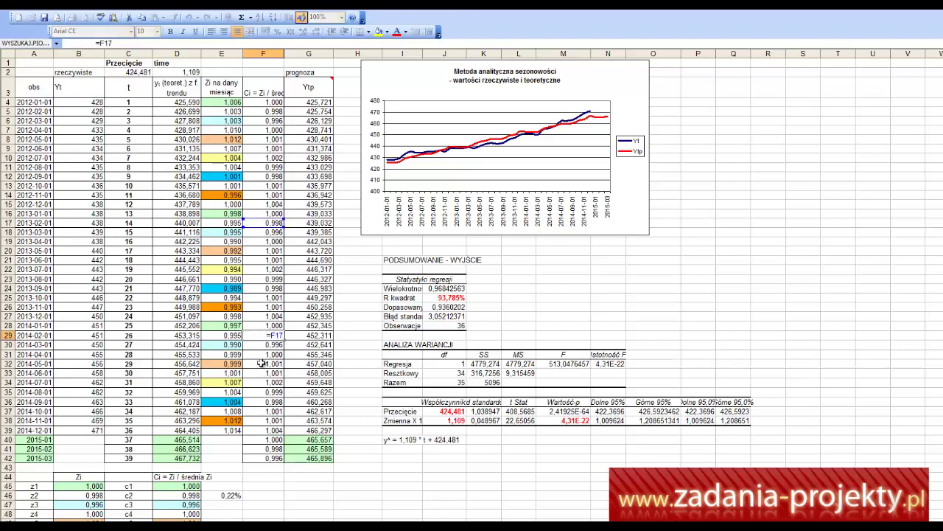
pyautogui.press('Escape')
pyautogui.scroll(-3, 261, 354)
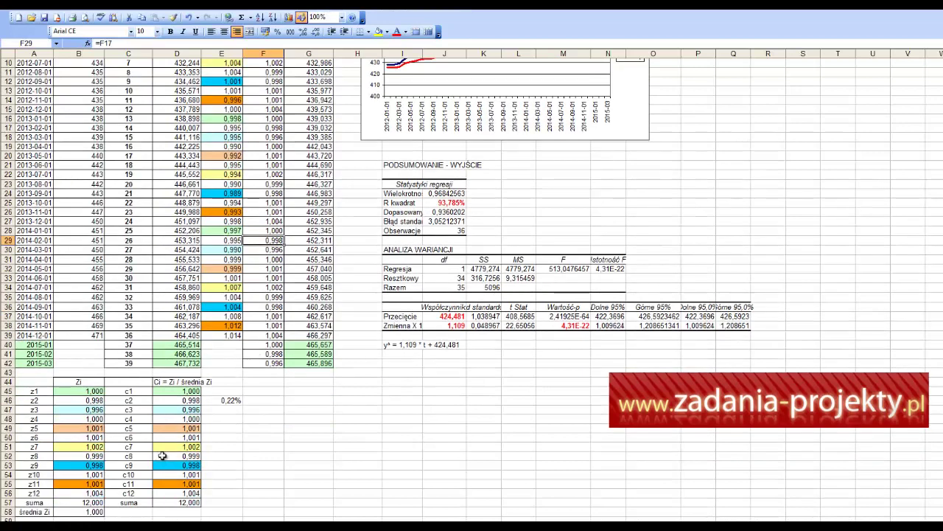
pyautogui.click(188, 401)
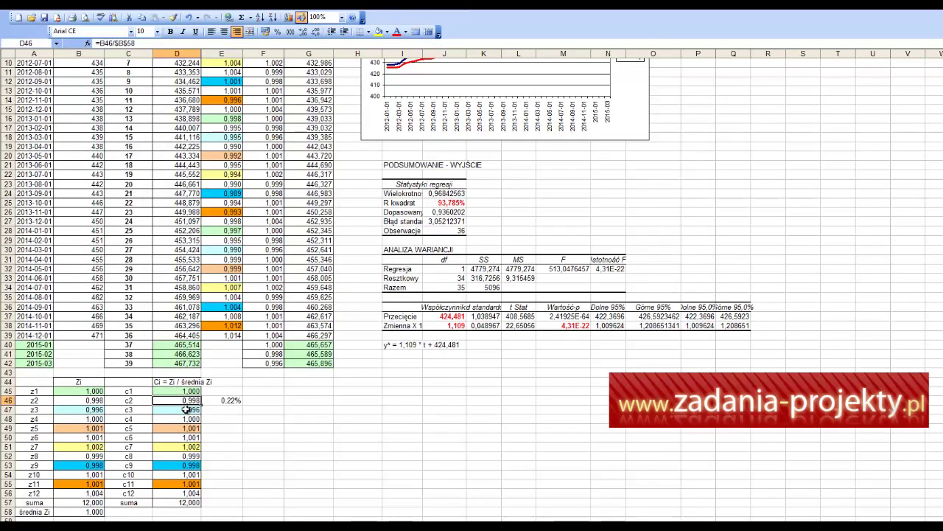
# Review in G4 how the January 2012 forecast combines the trend value with its seasonal index.
pyautogui.scroll(3, 291, 398)
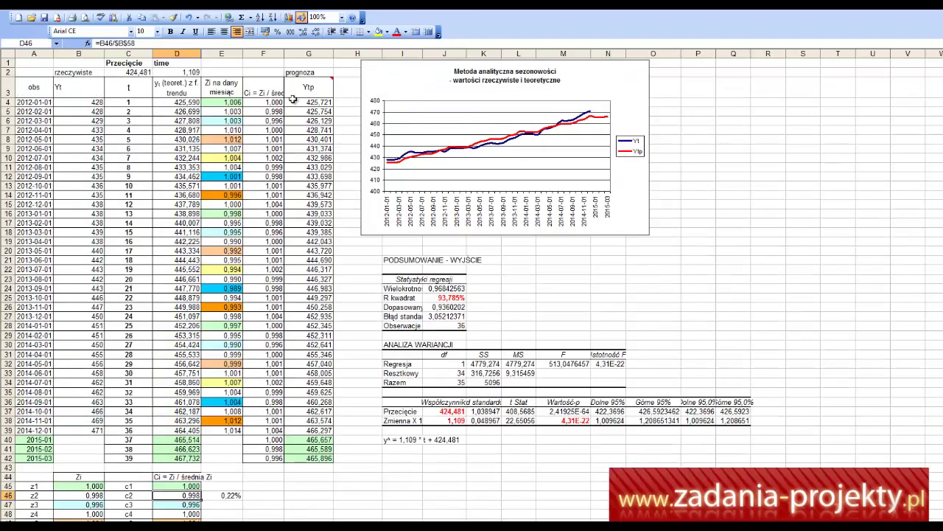
pyautogui.click(299, 101)
pyautogui.doubleClick(299, 102)
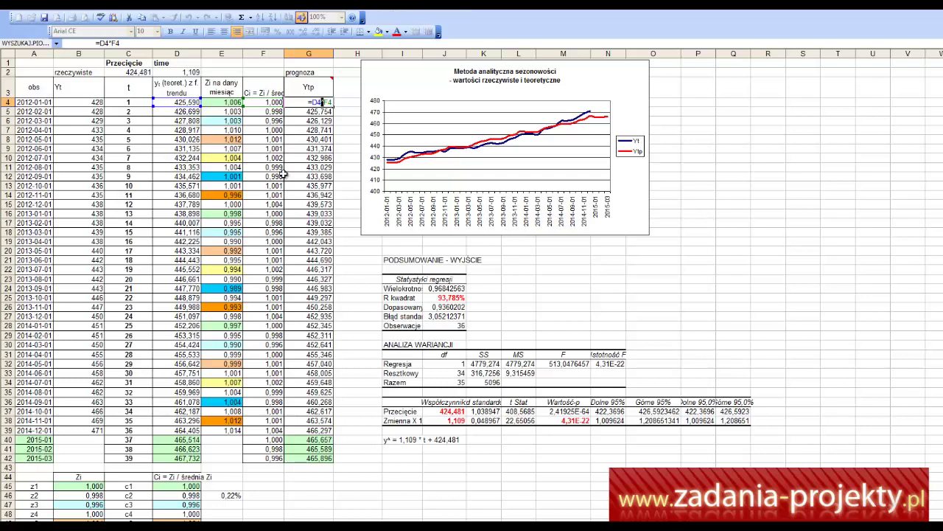
pyautogui.hotkey('ctrl', 'Return')
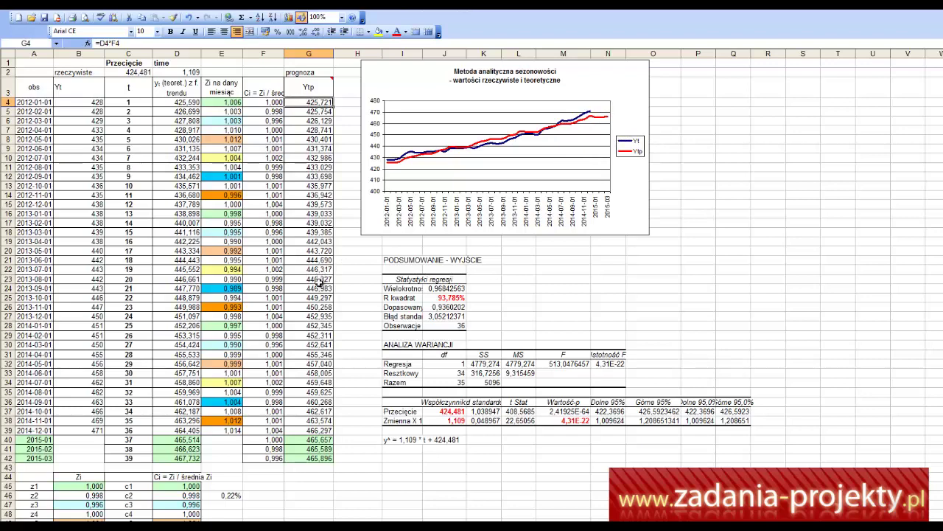
# Compare the actual Yt values in B4:B39 with the theoretical trend values in D4:D39.
pyautogui.scroll(-1, 311, 351)
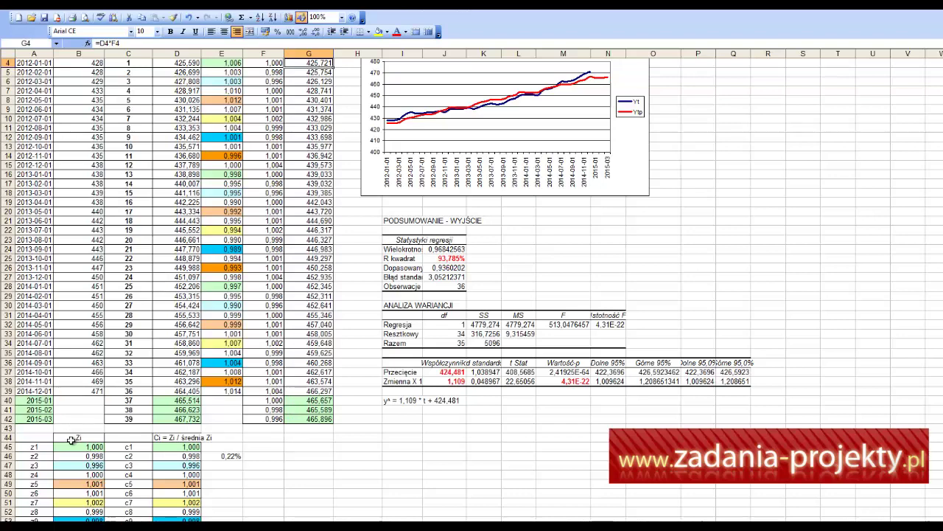
pyautogui.scroll(1, 71, 441)
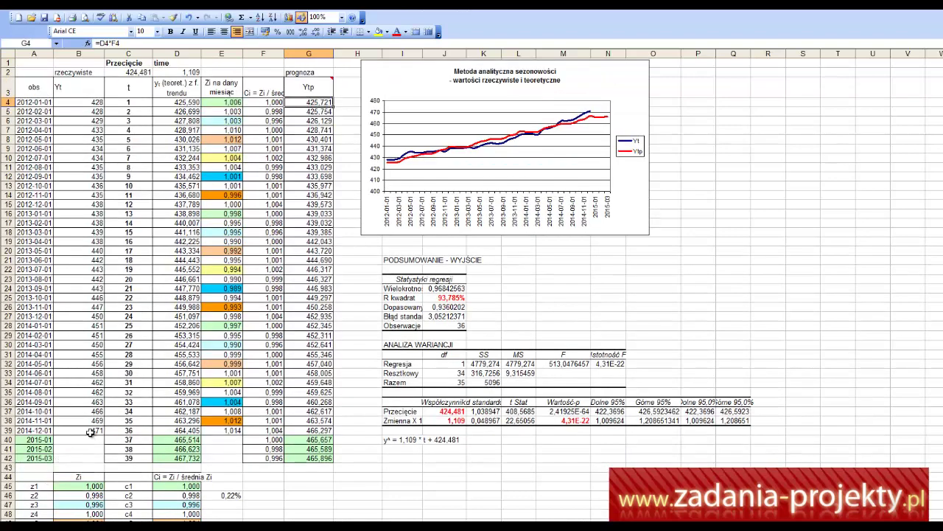
pyautogui.moveTo(90, 433); pyautogui.dragTo(91, 103)
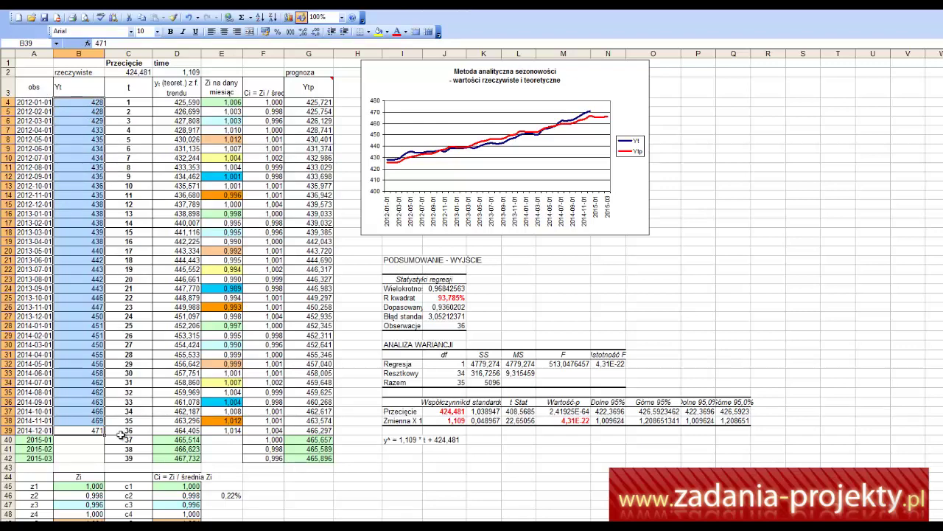
pyautogui.moveTo(77, 432); pyautogui.dragTo(92, 103)
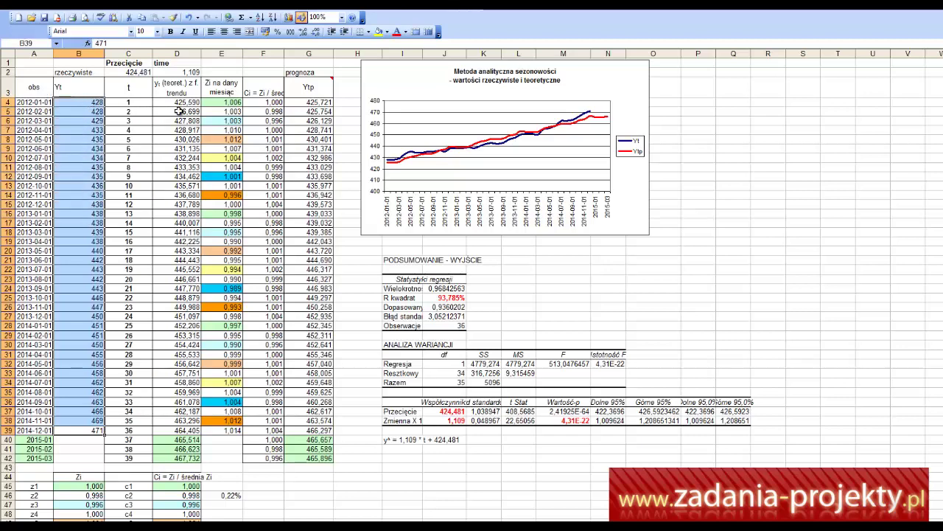
pyautogui.moveTo(180, 103); pyautogui.dragTo(188, 428)
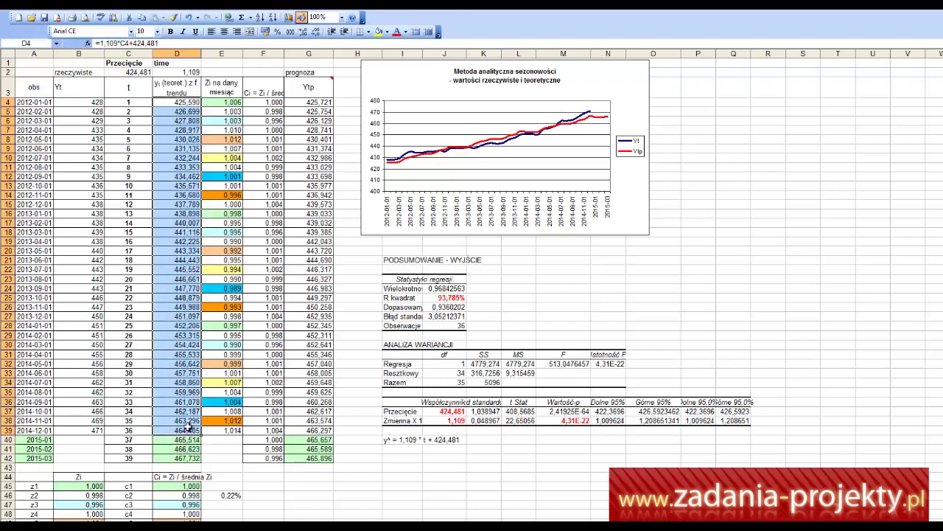
# Compare the actual Yt column with the Ytp forecasts in G3:G39 and read the Ytp heading's comment.
pyautogui.moveTo(93, 429); pyautogui.dragTo(66, 87)
pyautogui.moveTo(317, 87)
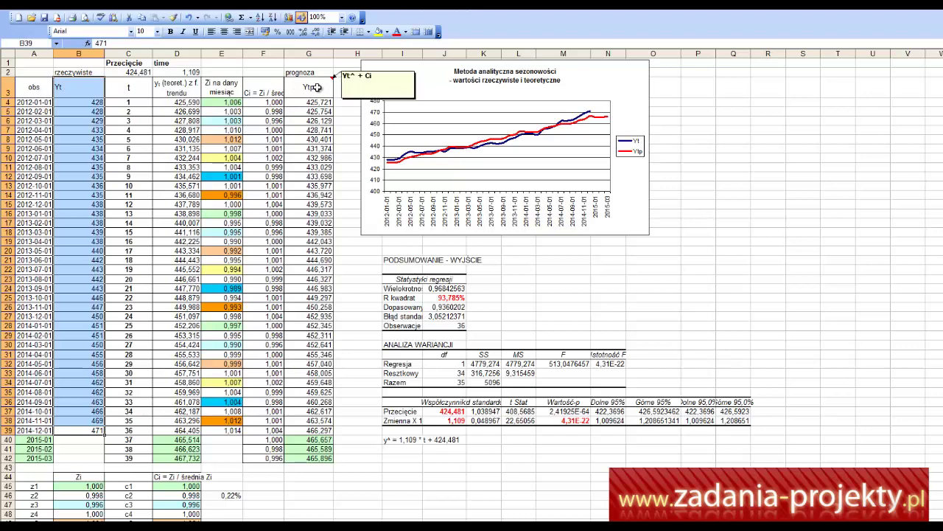
pyautogui.moveTo(317, 87); pyautogui.dragTo(302, 431)
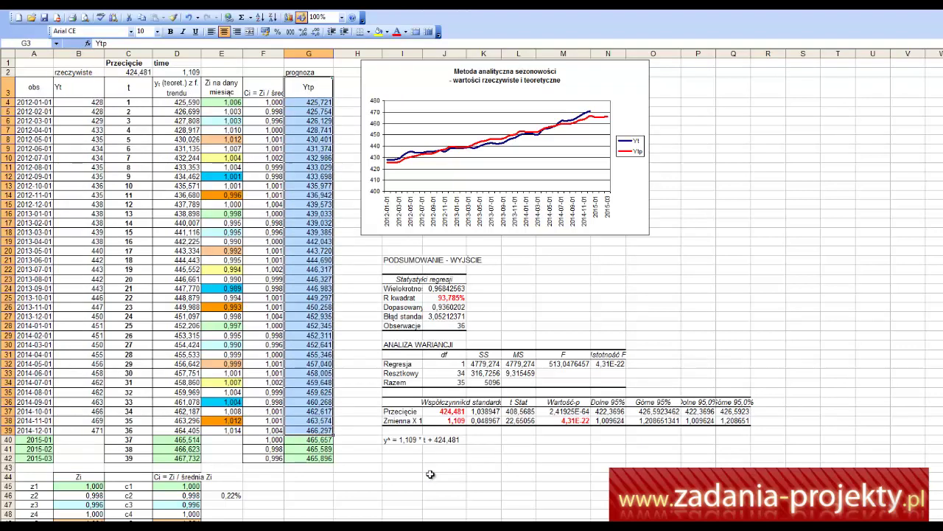